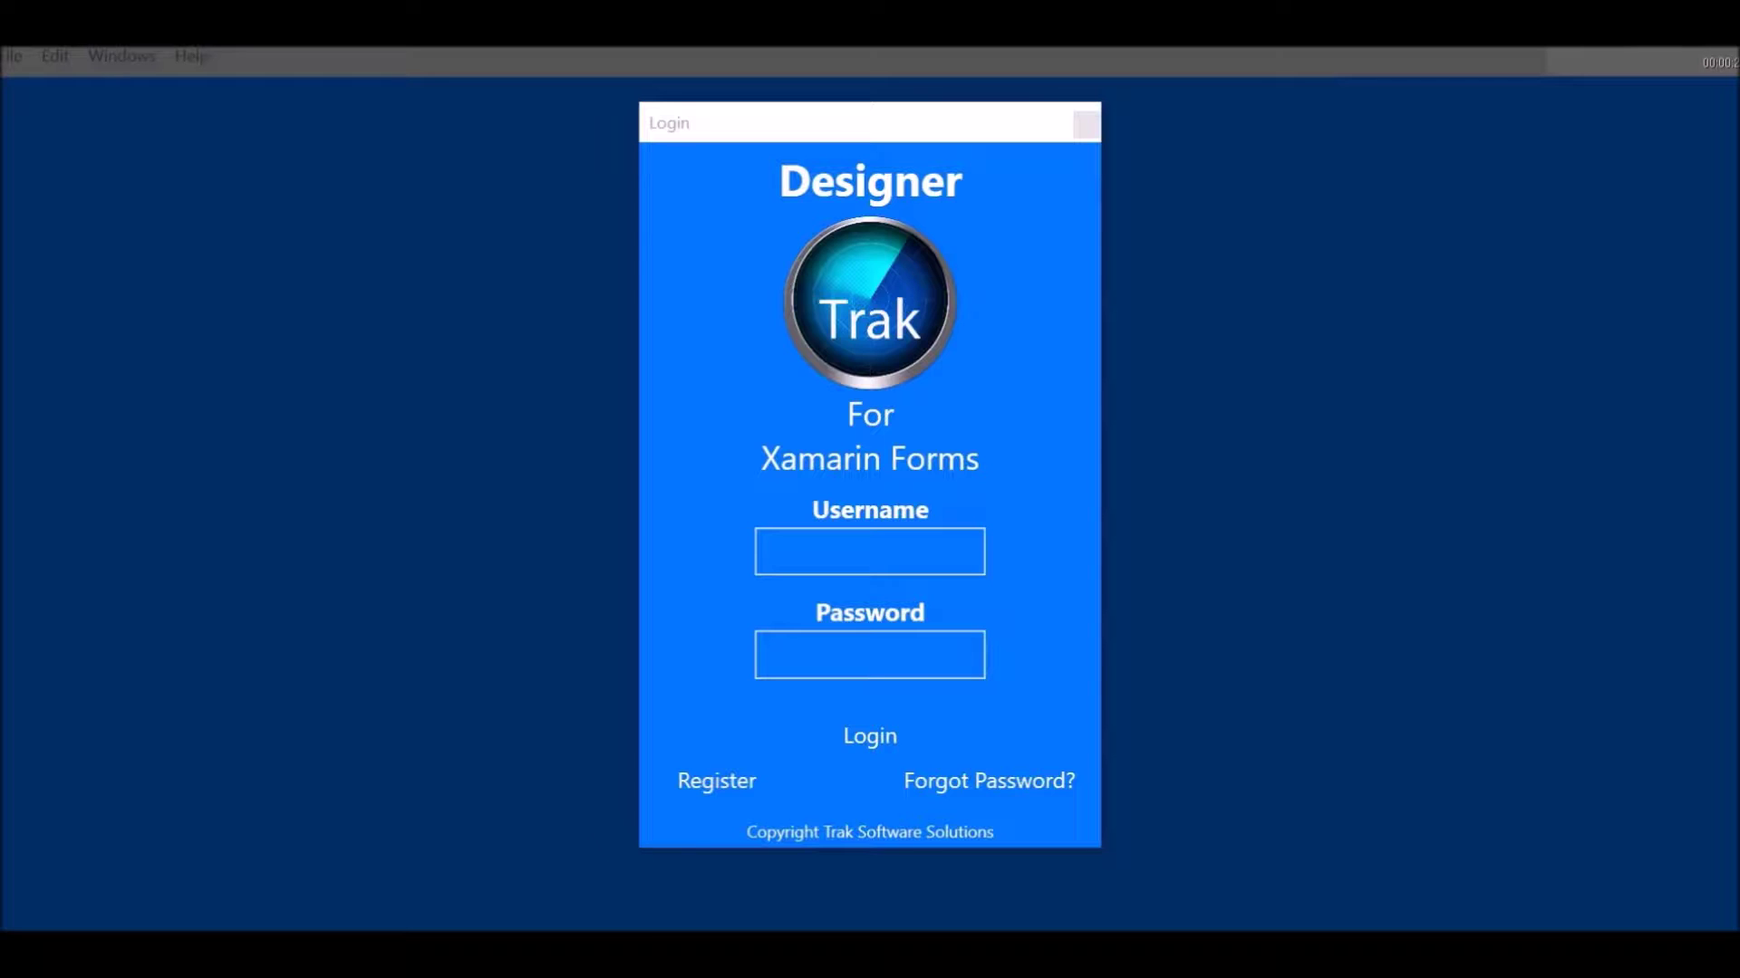
Switch to Visual Studio and start a new project from the Visual C# Cross-Platform templates
mouse_move(1260, 953)
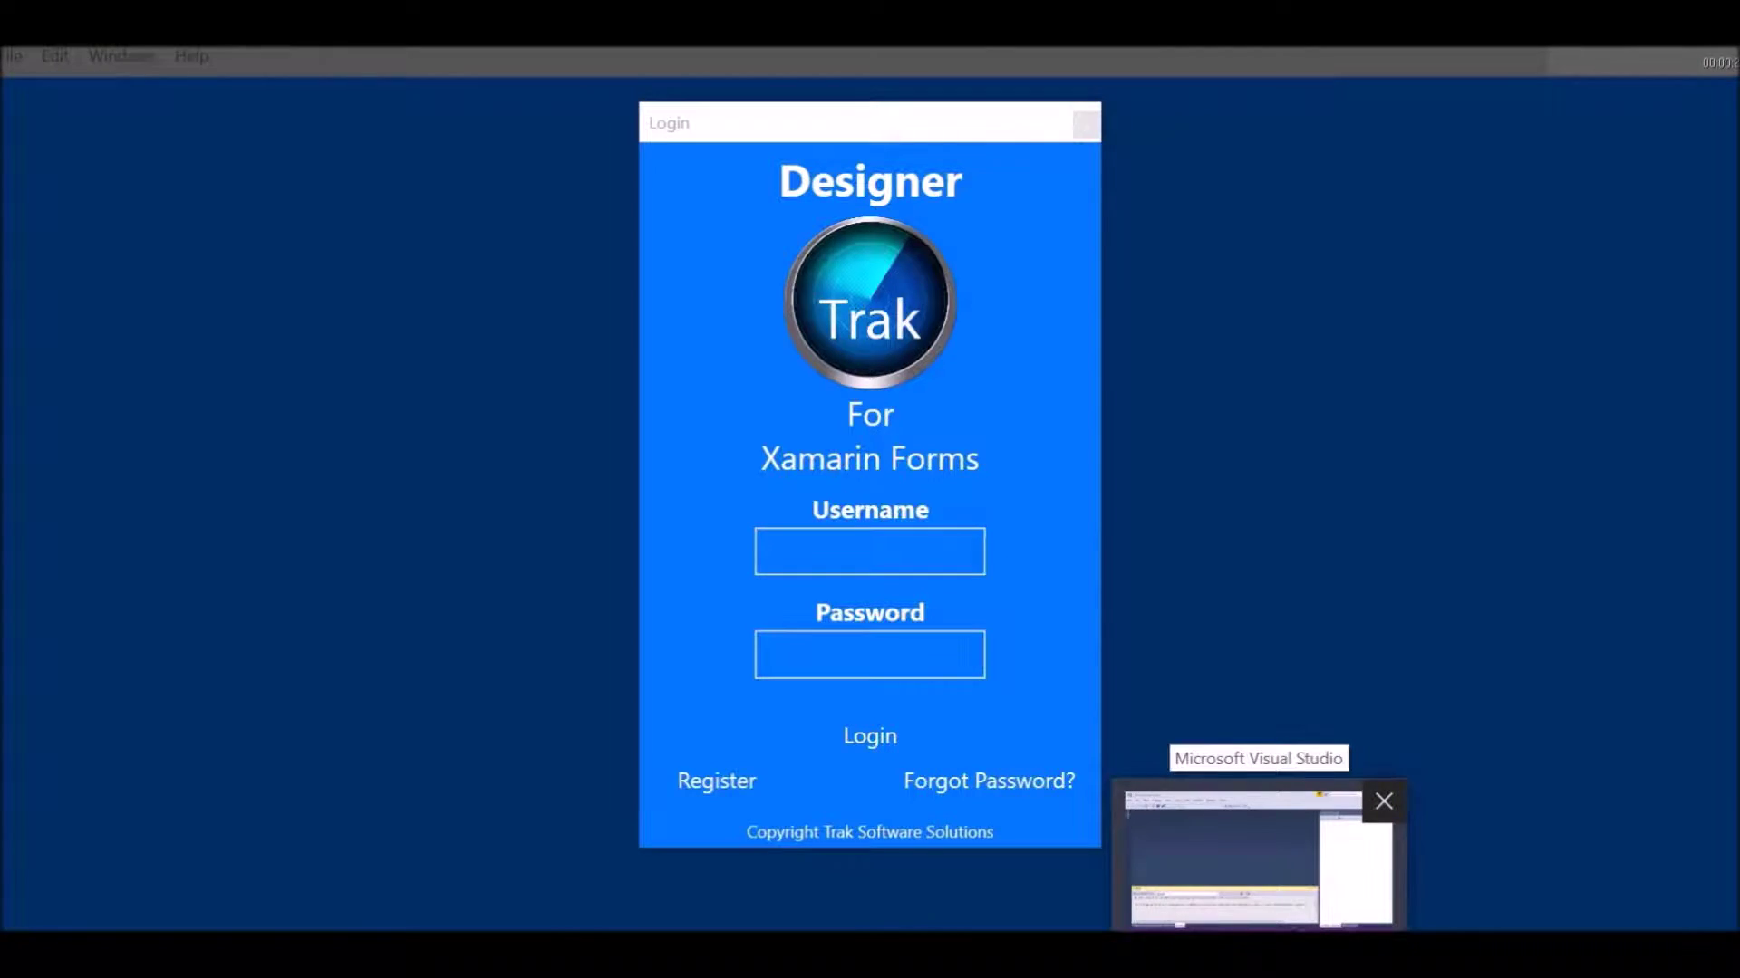
left_click(1259, 861)
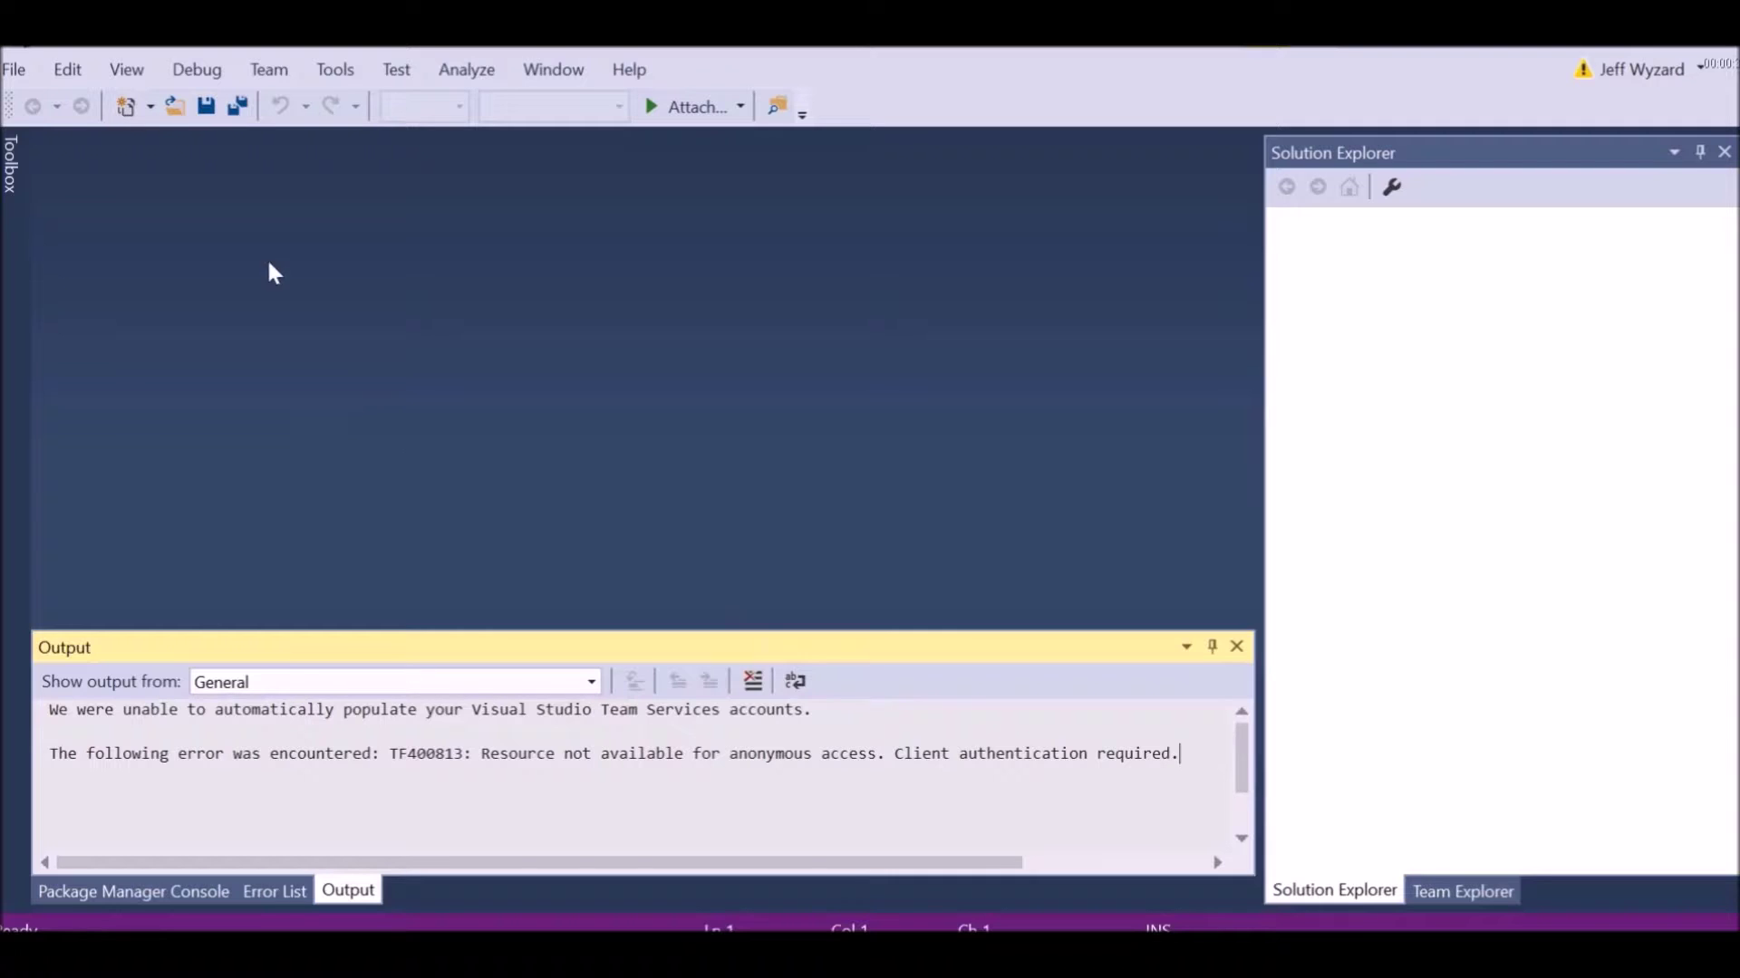
left_click(13, 69)
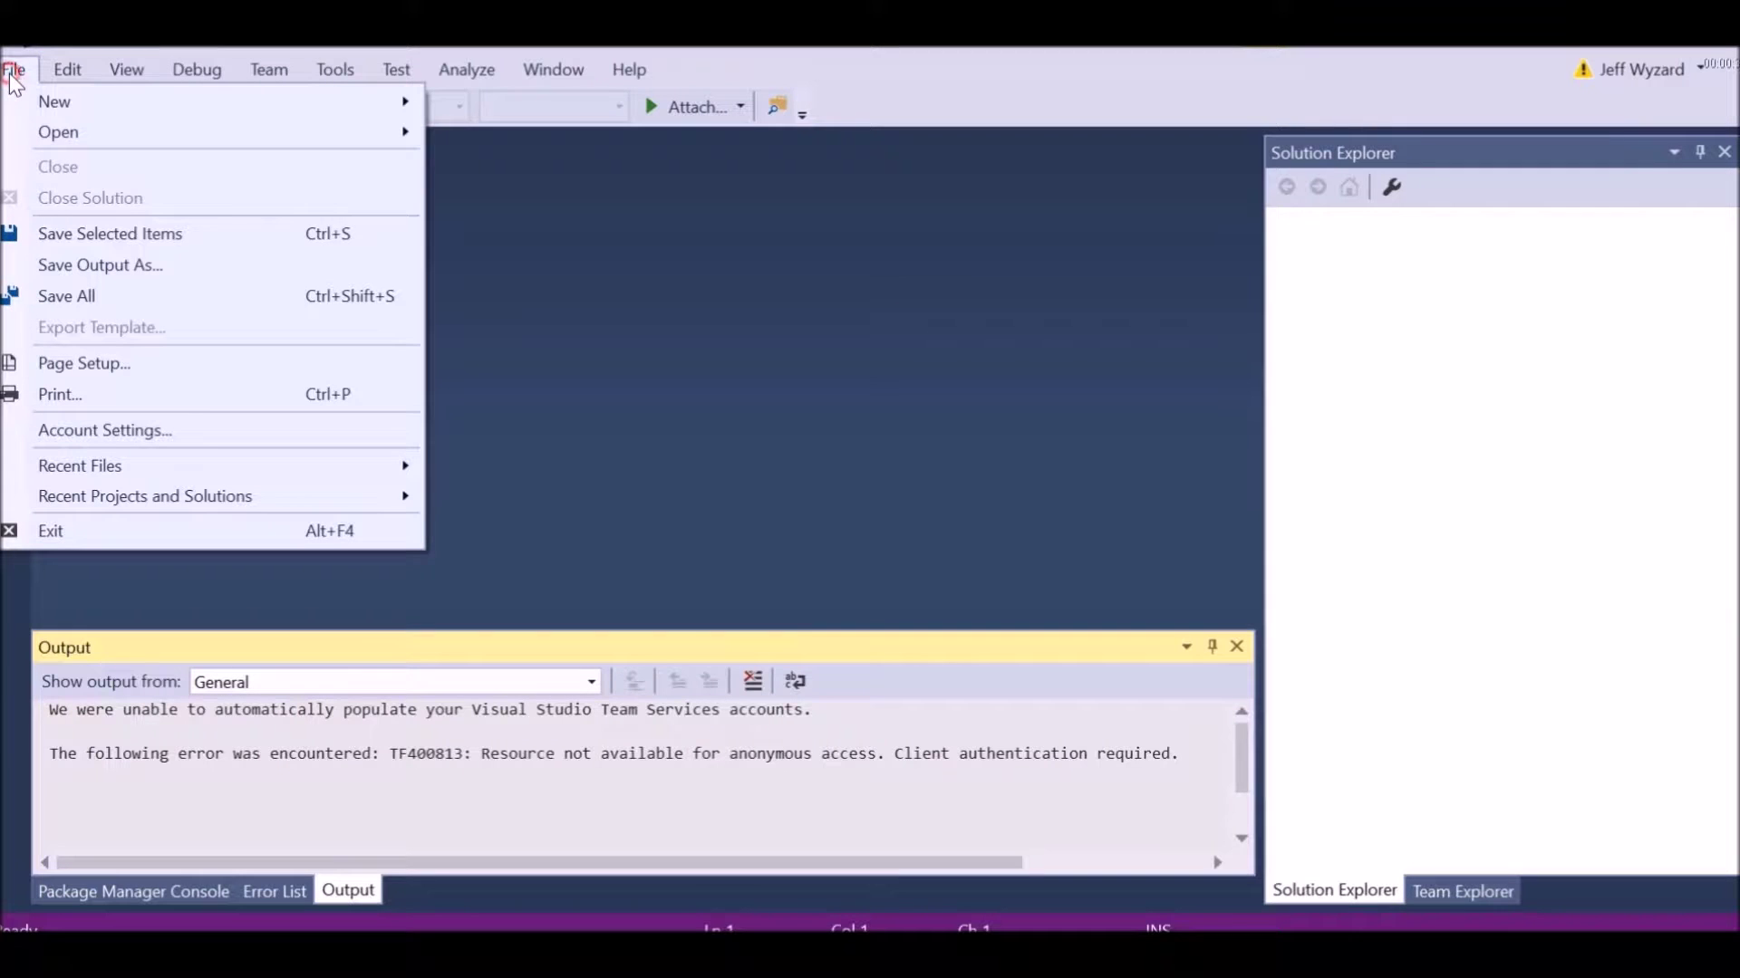
mouse_move(91, 103)
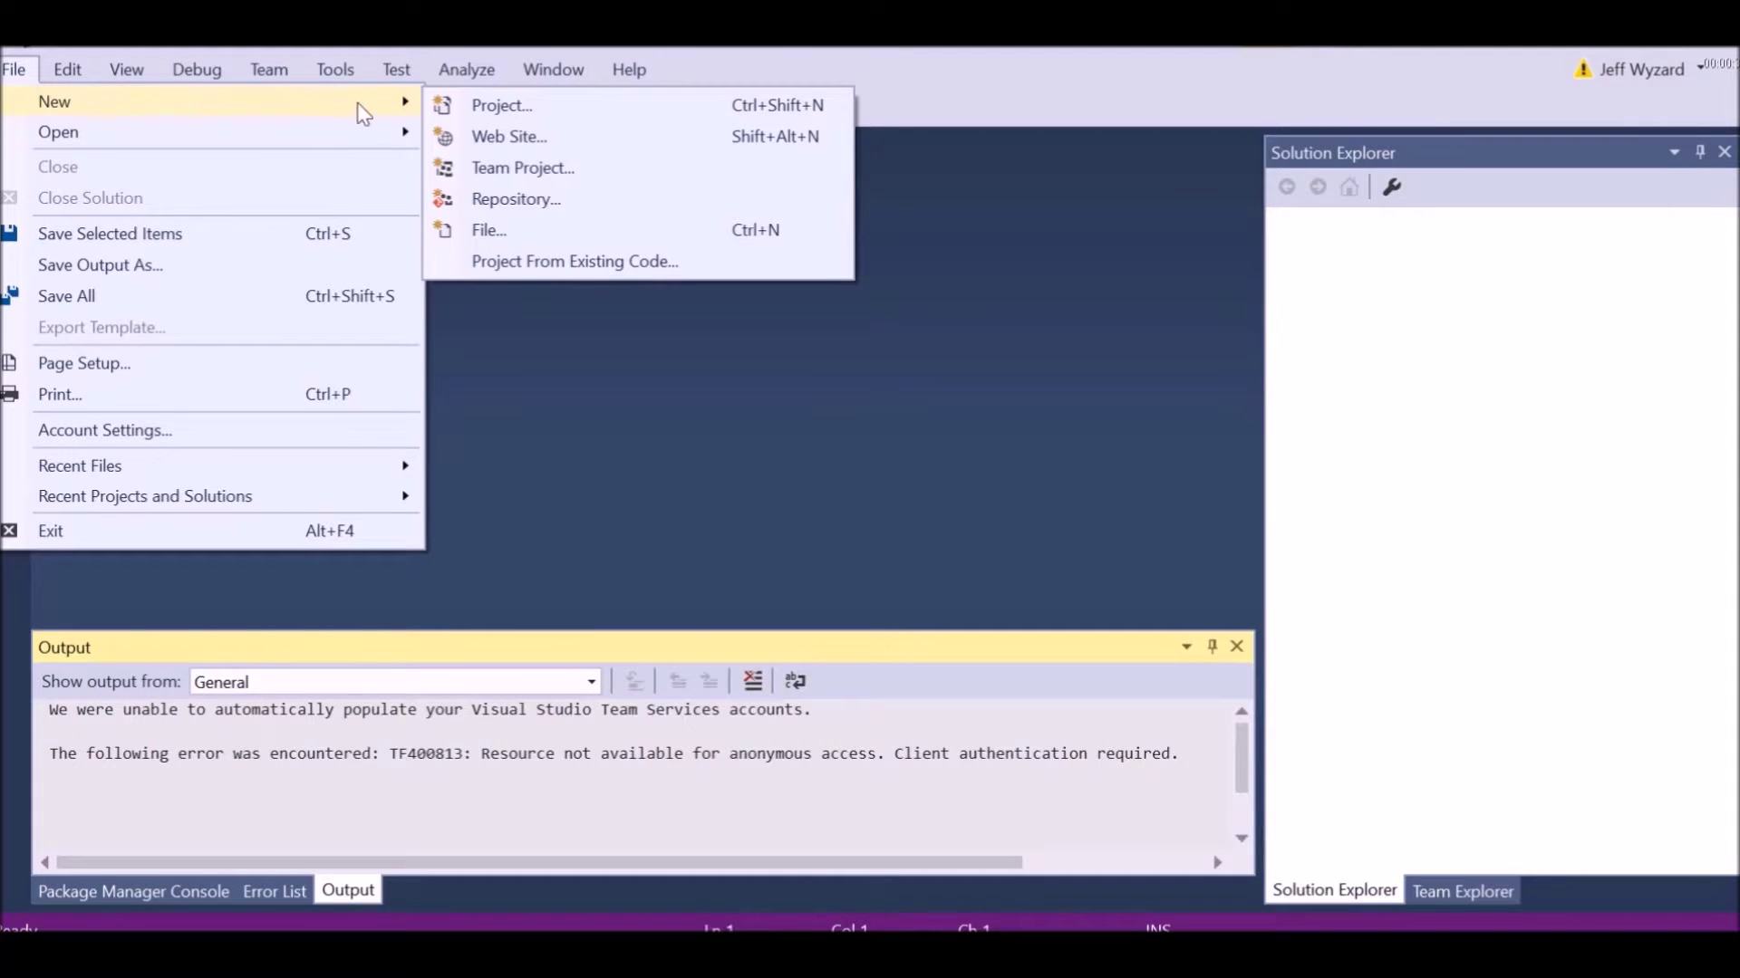
left_click(482, 105)
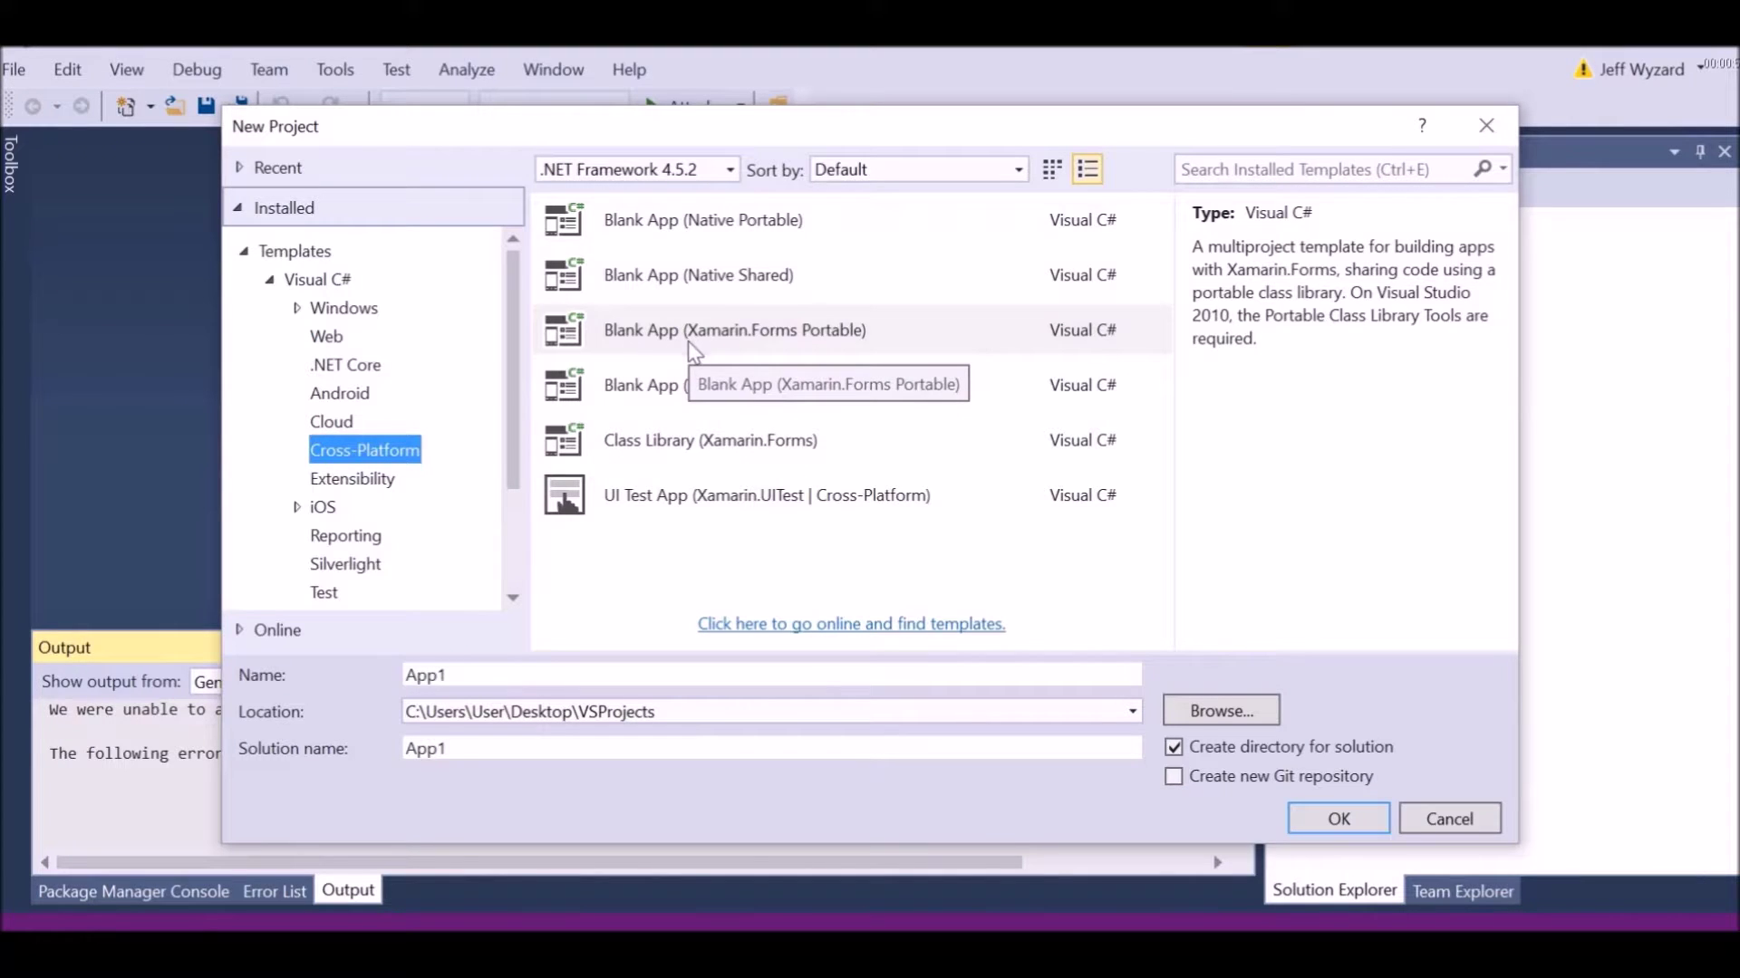
Create a Blank App (Xamarin.Forms Portable) project named DemoProject1
left_click(748, 349)
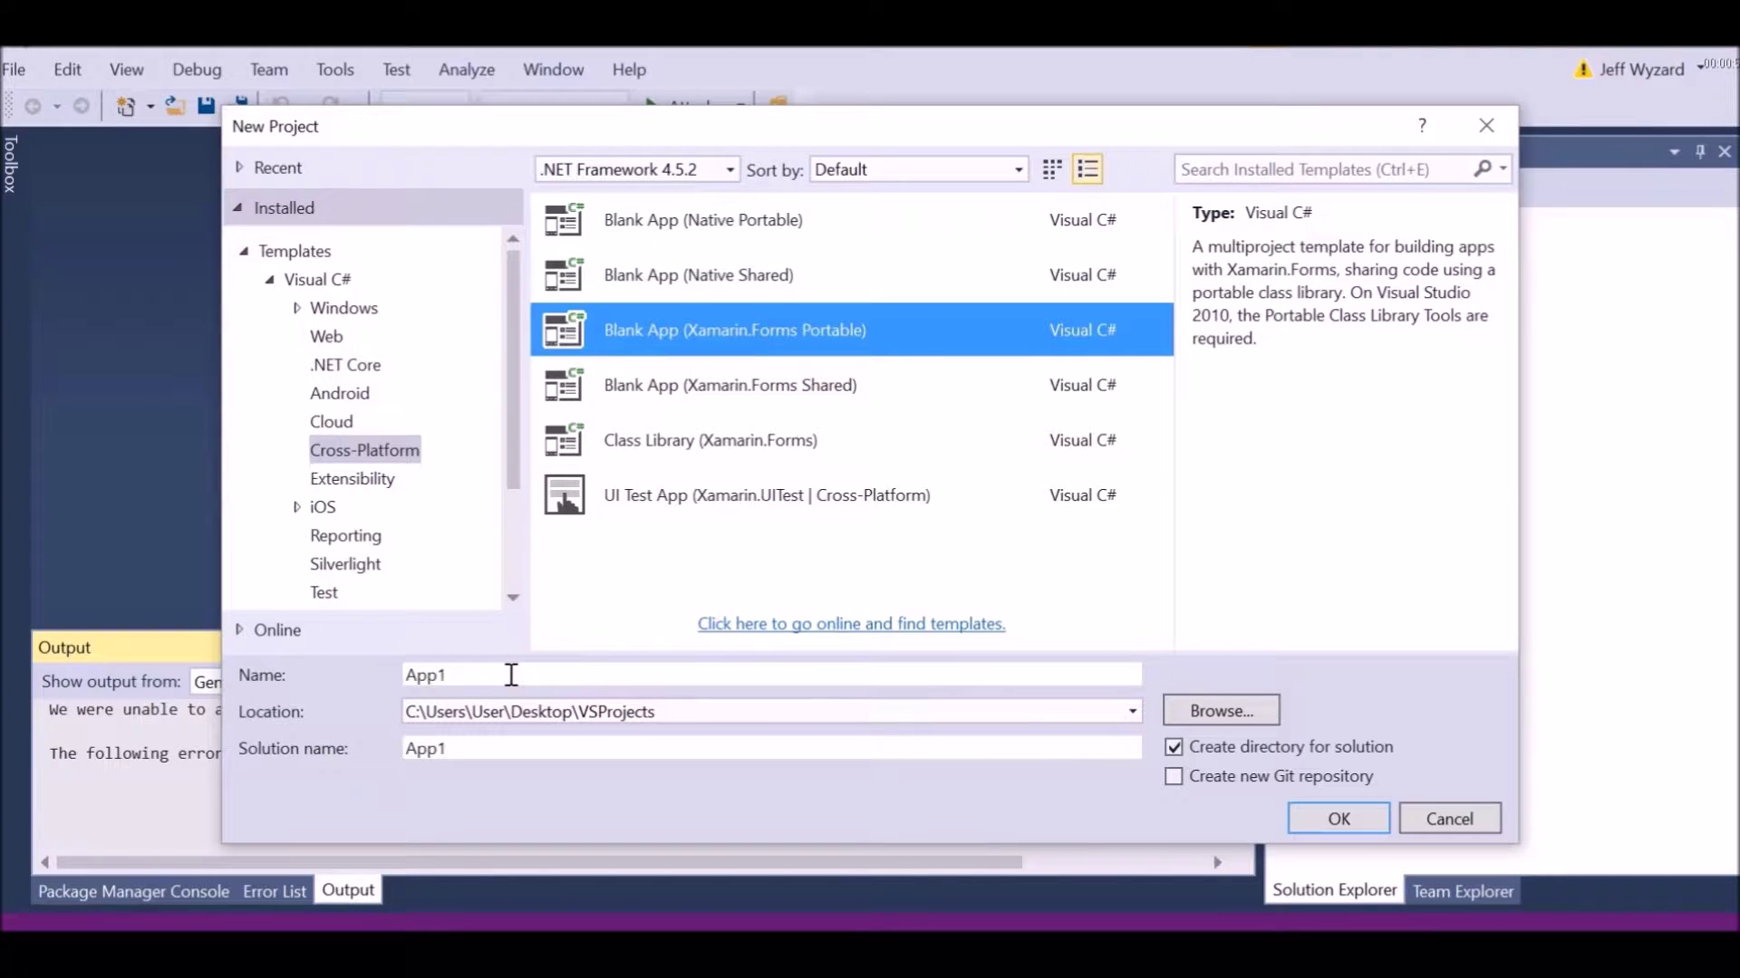
left_click_drag(511, 675, 227, 674)
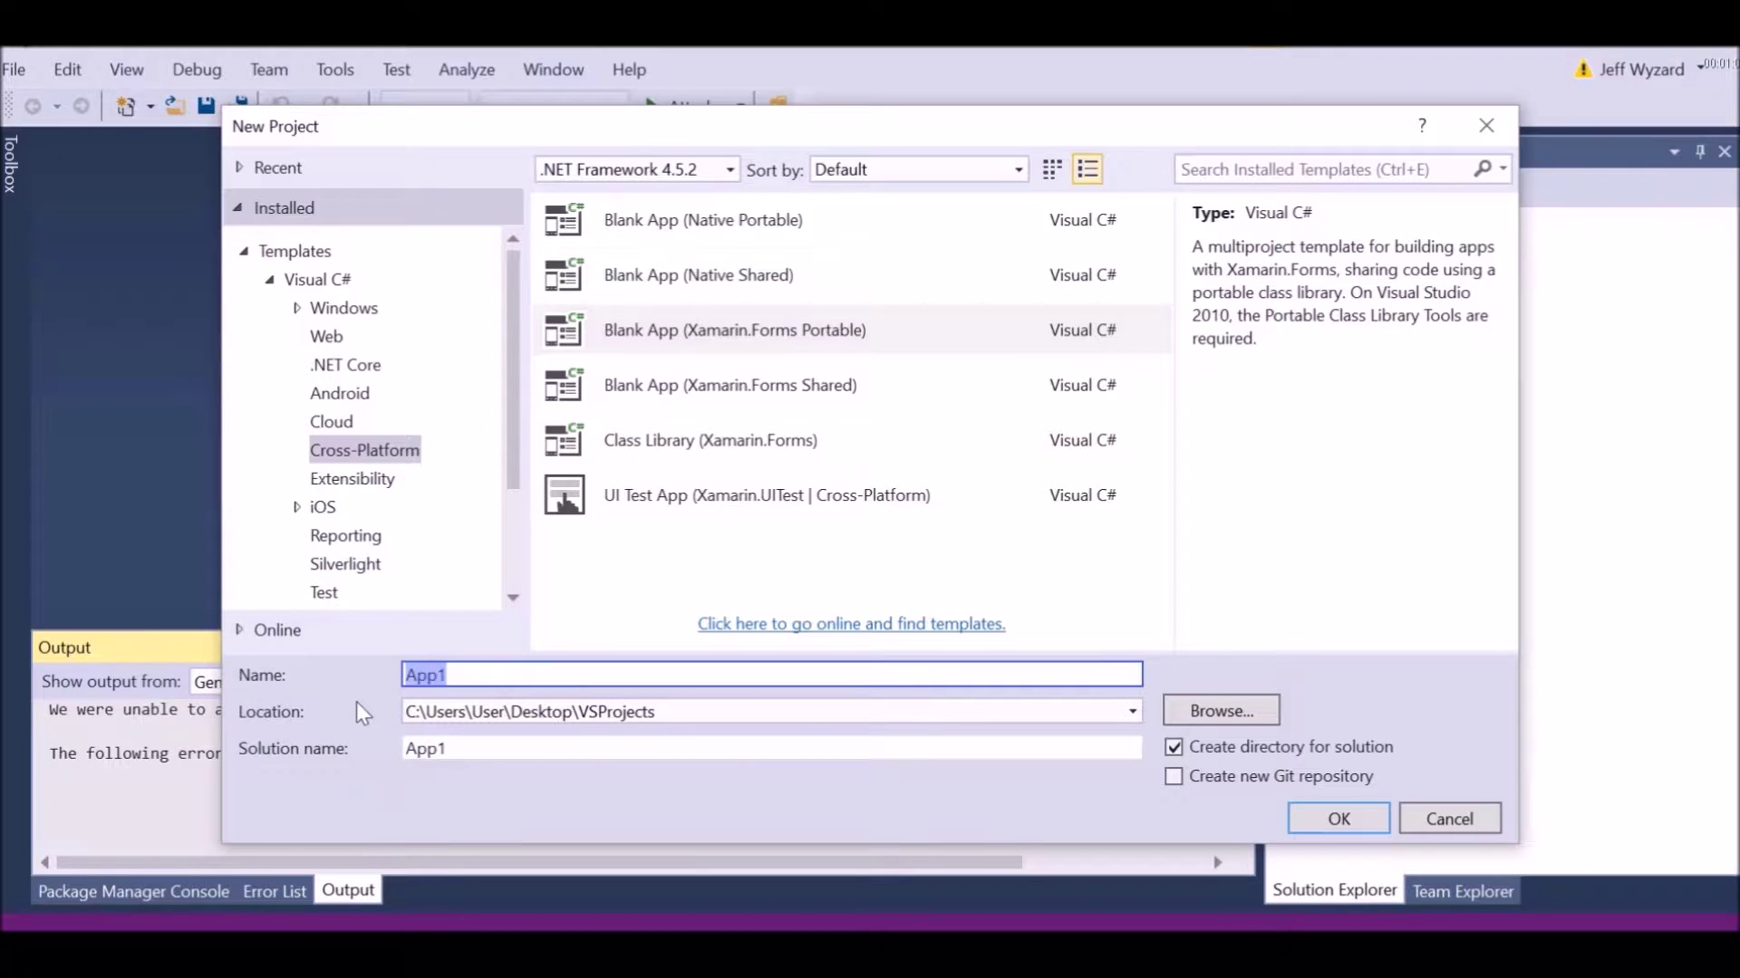
type("DemoProject1")
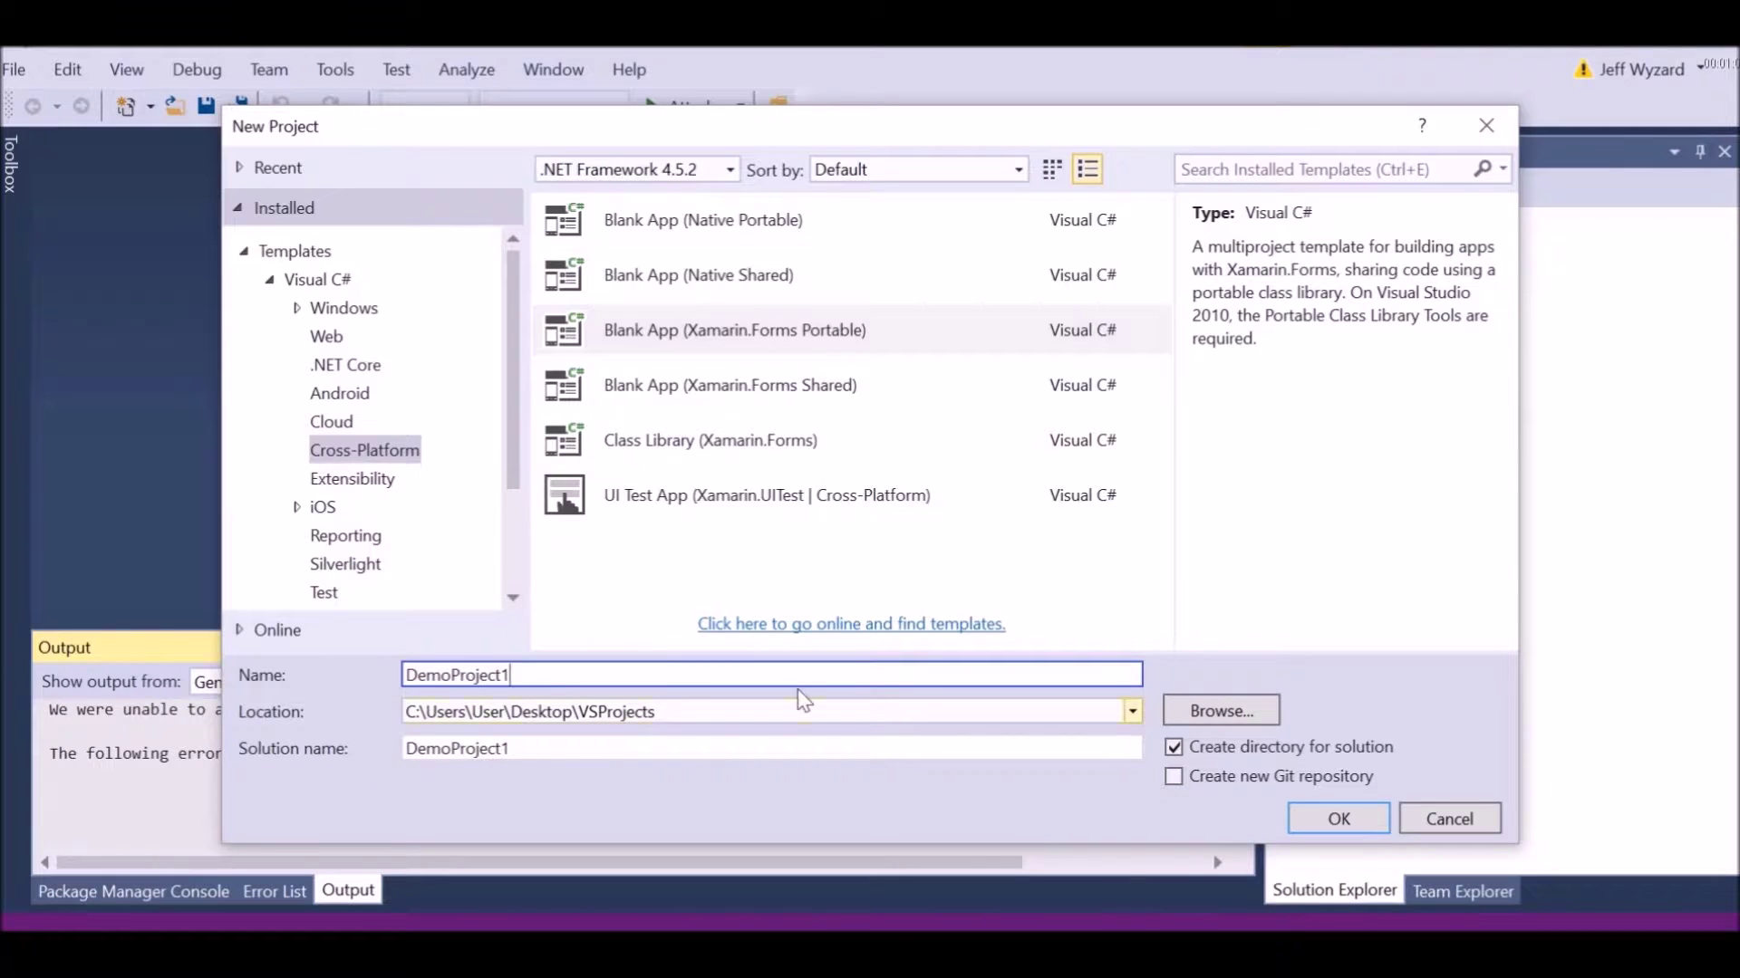
left_click(1367, 819)
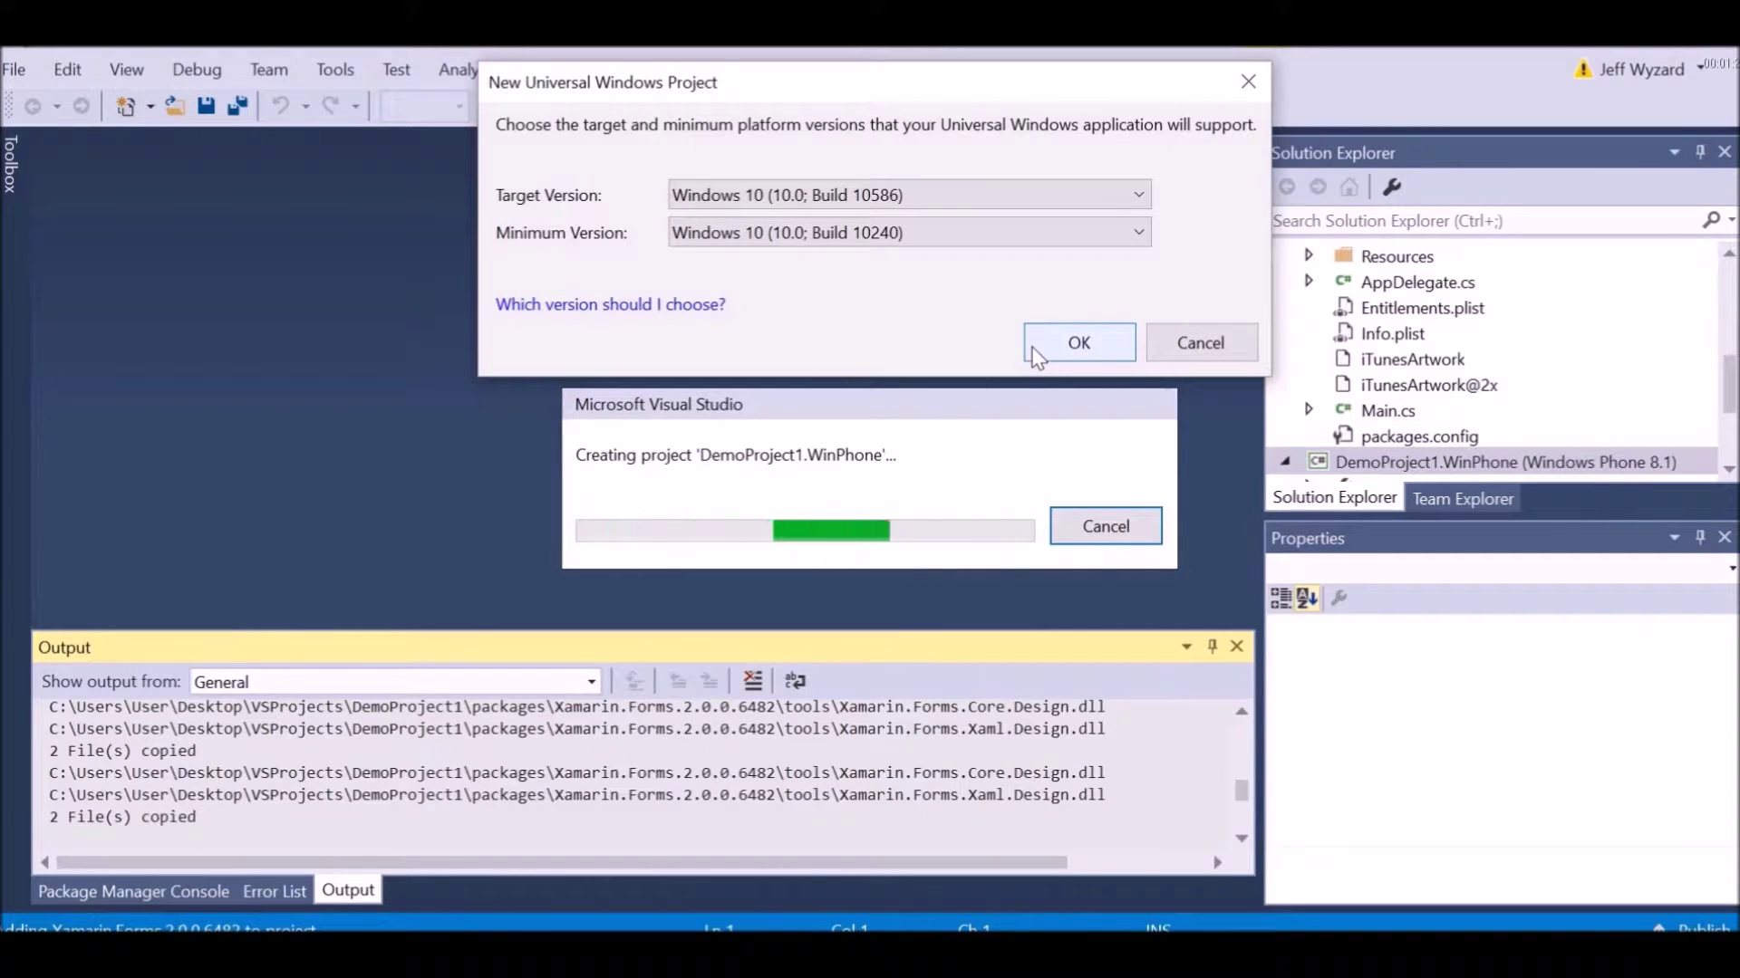
Accept the default Windows 10 target and minimum versions for the UWP project
left_click(1087, 343)
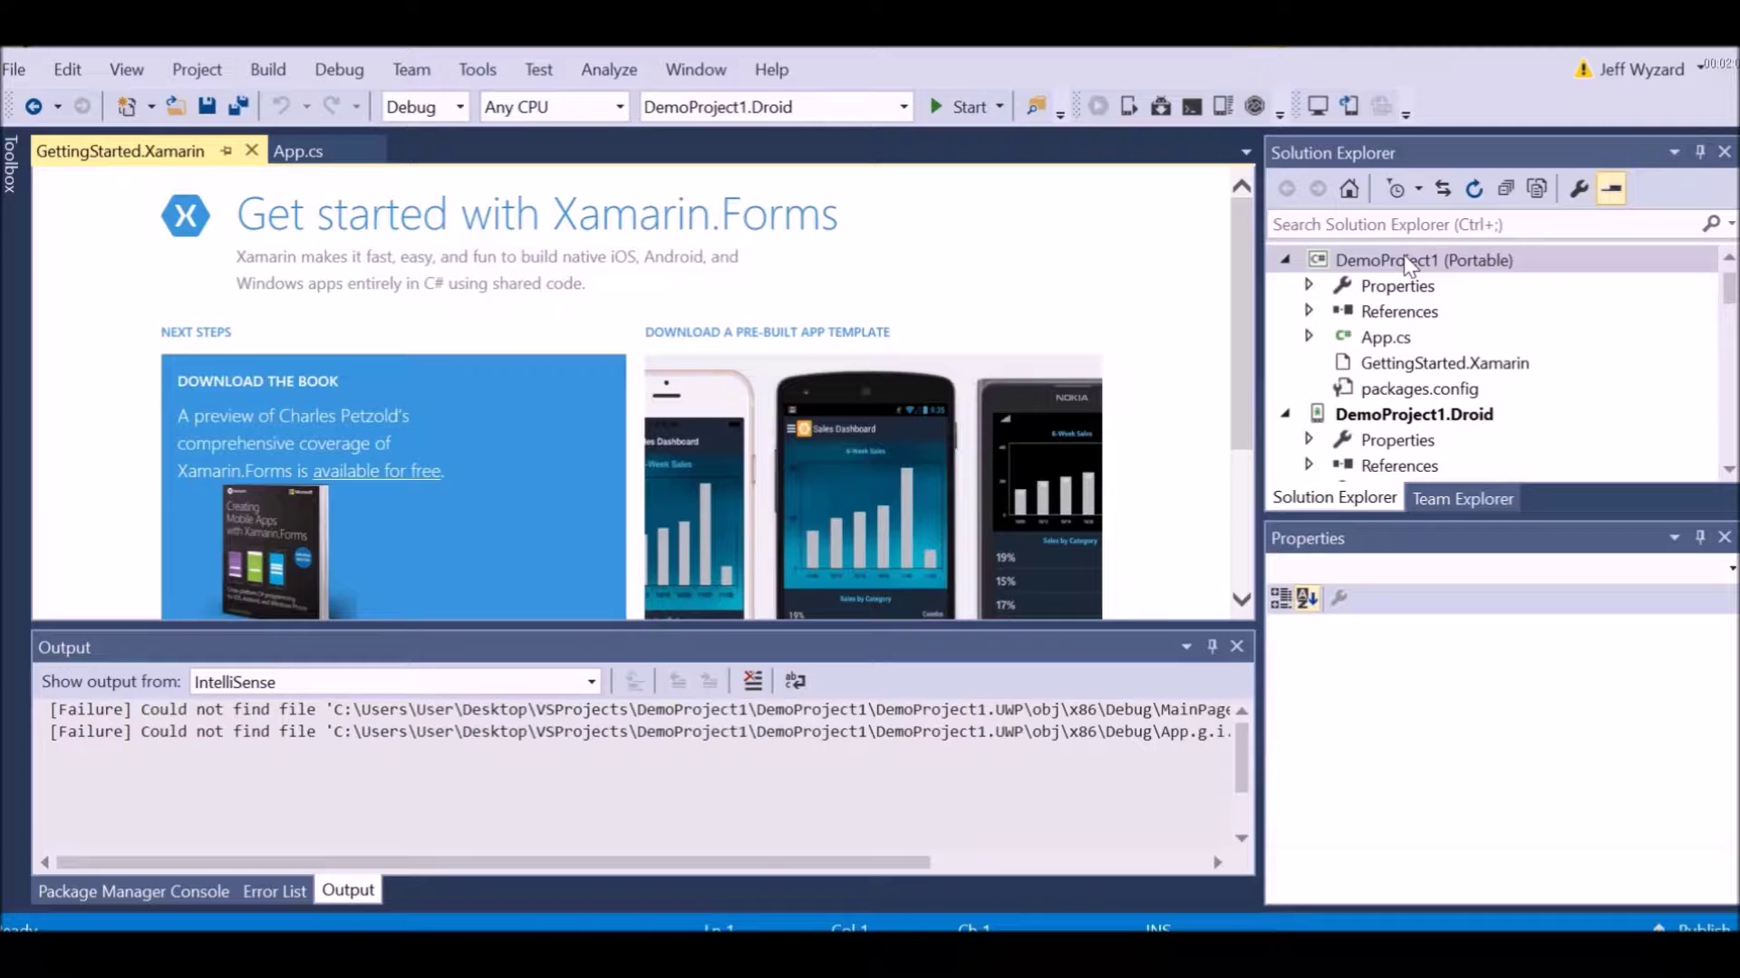
Add a new folder named Controls to the DemoProject1 (Portable) project
left_click(1405, 262)
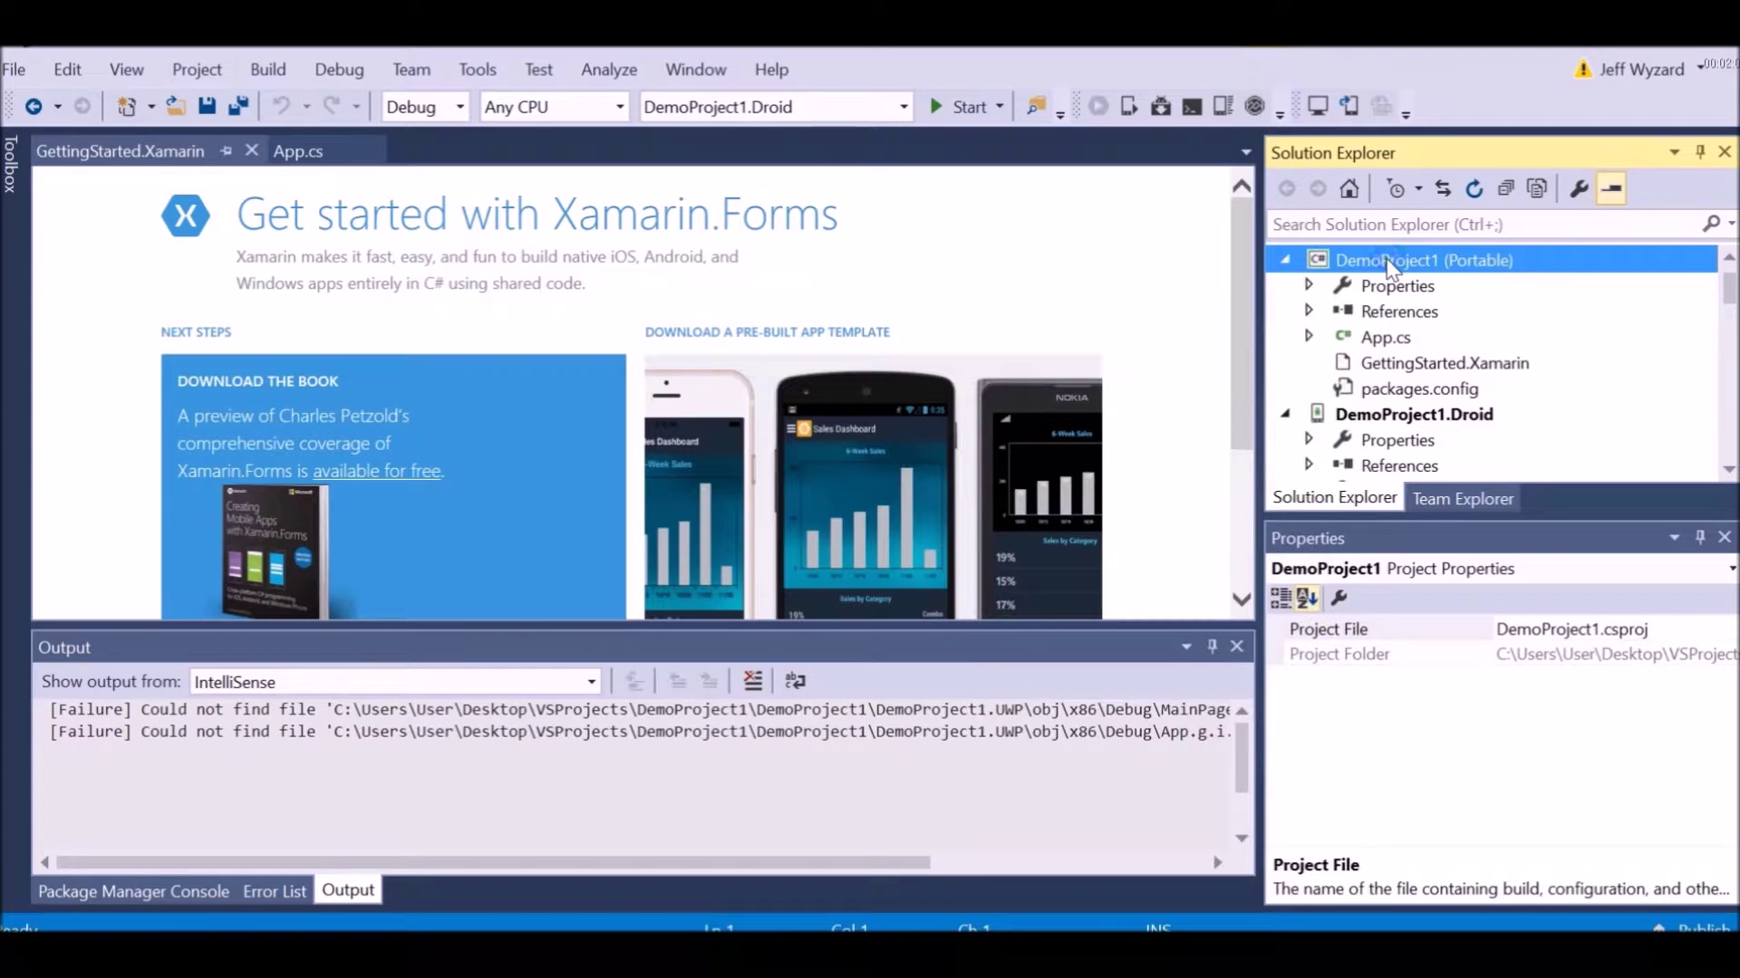
right_click(1389, 264)
mouse_move(1246, 544)
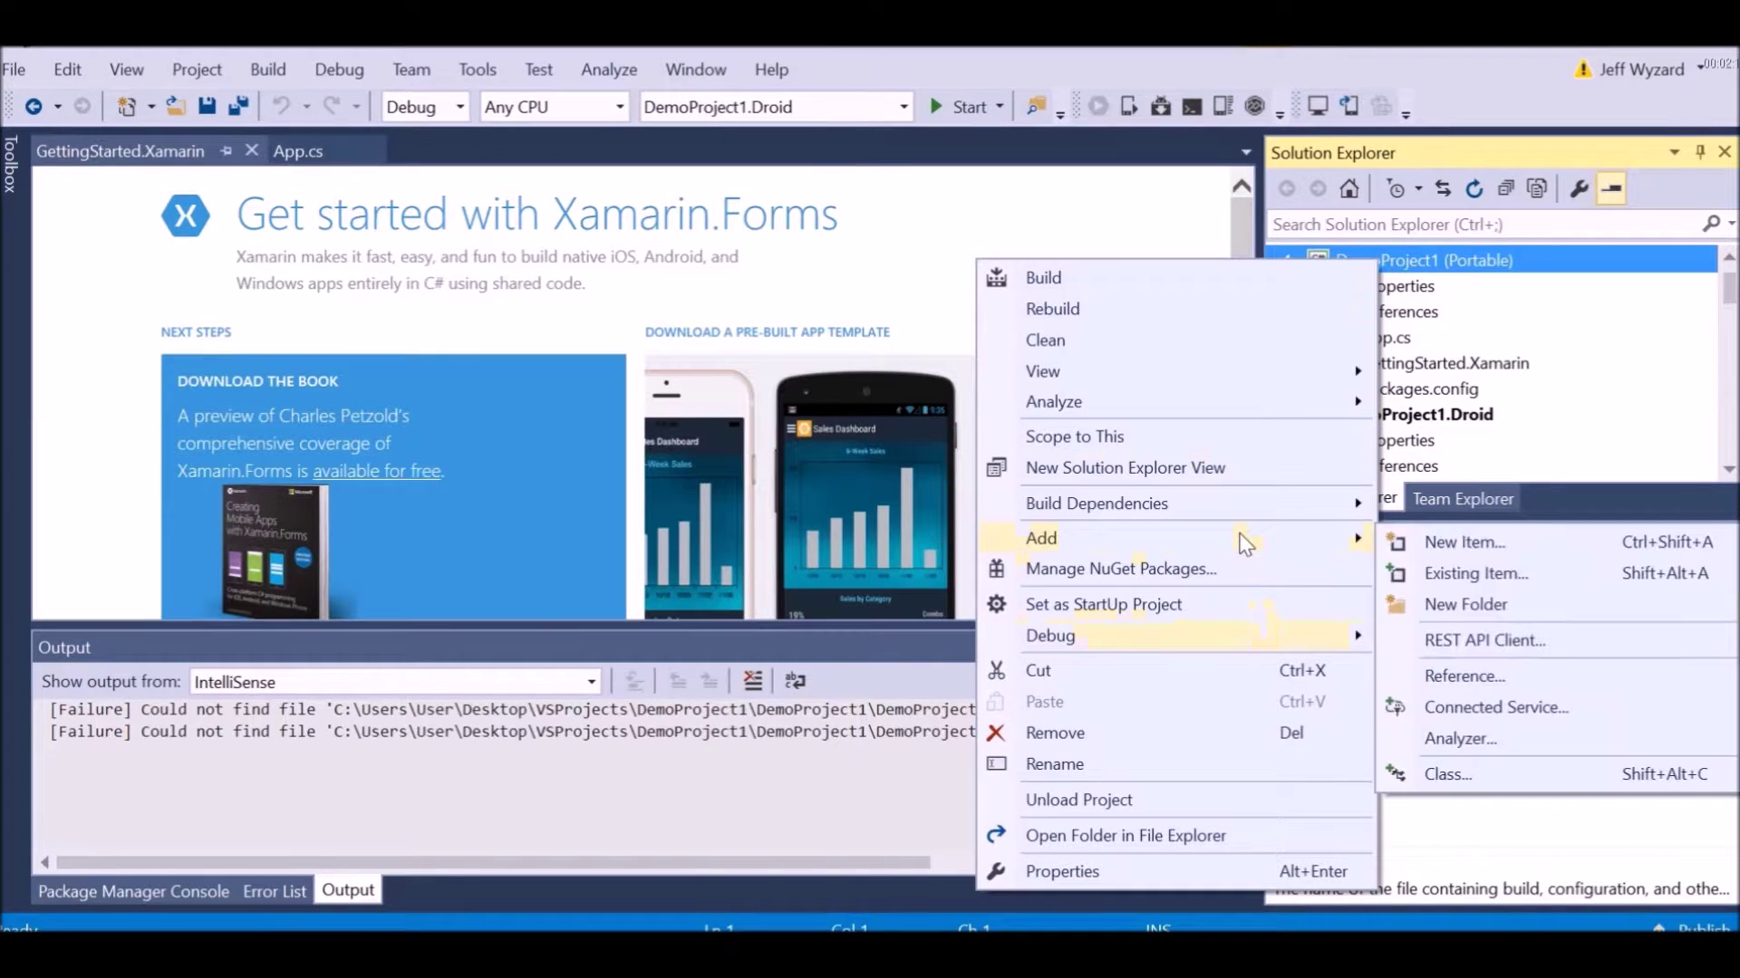
left_click(1437, 606)
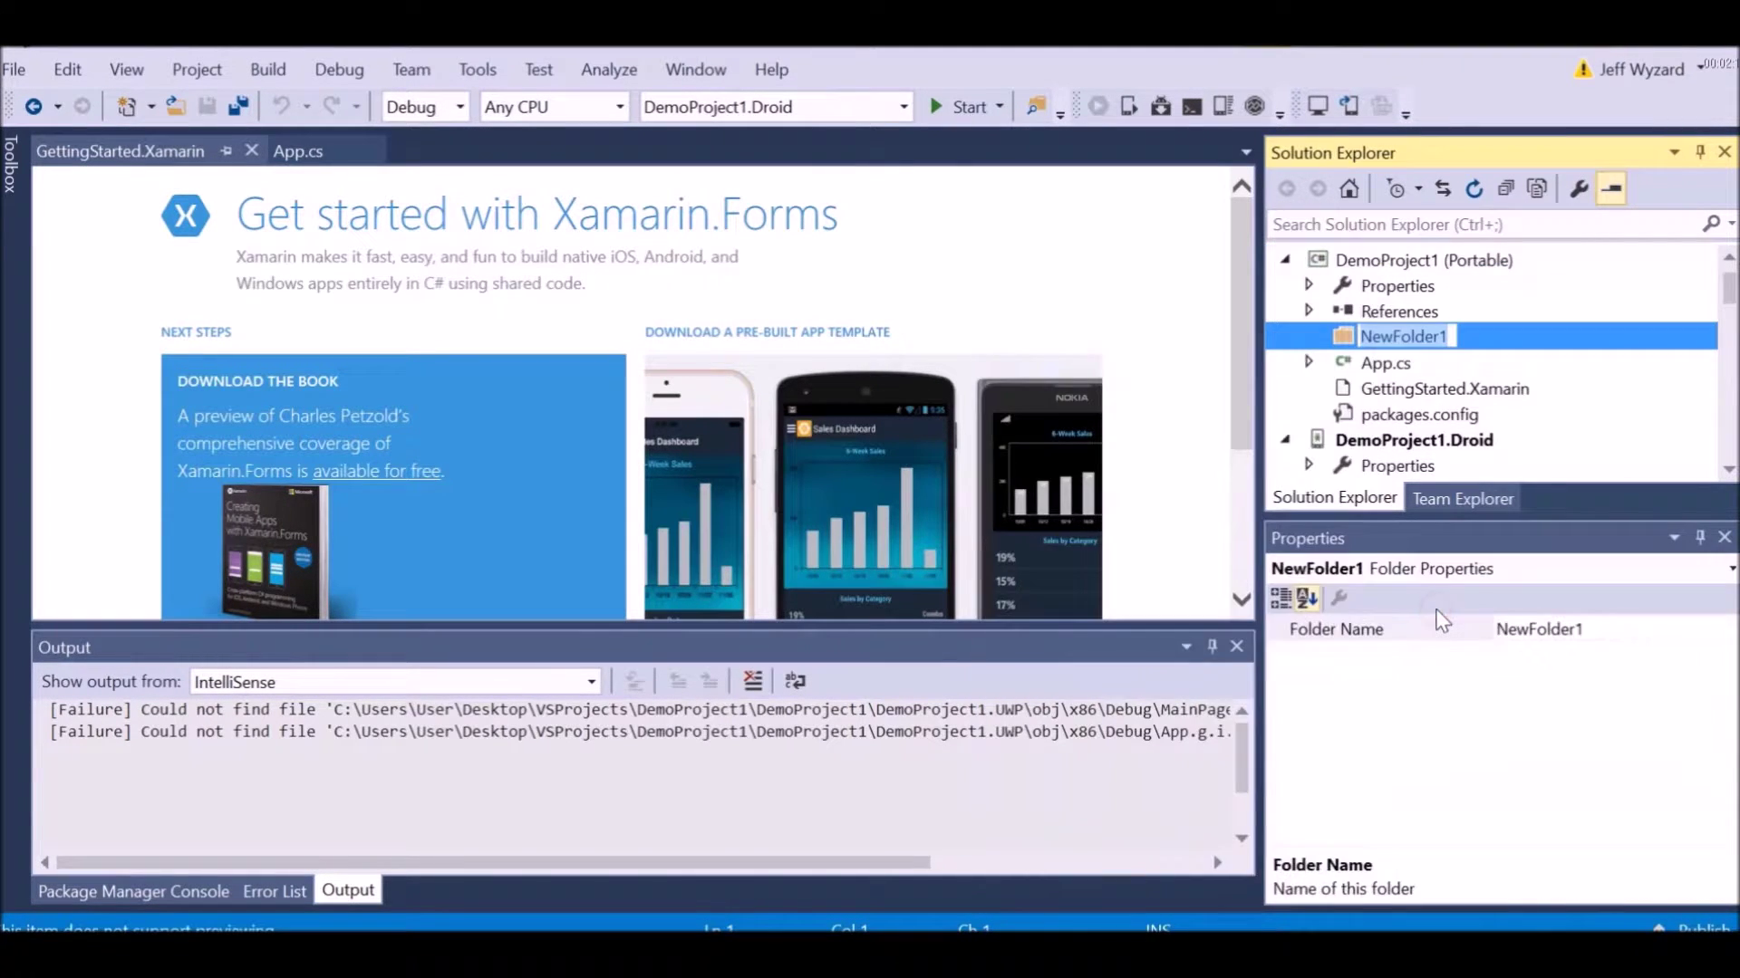
type("Controls")
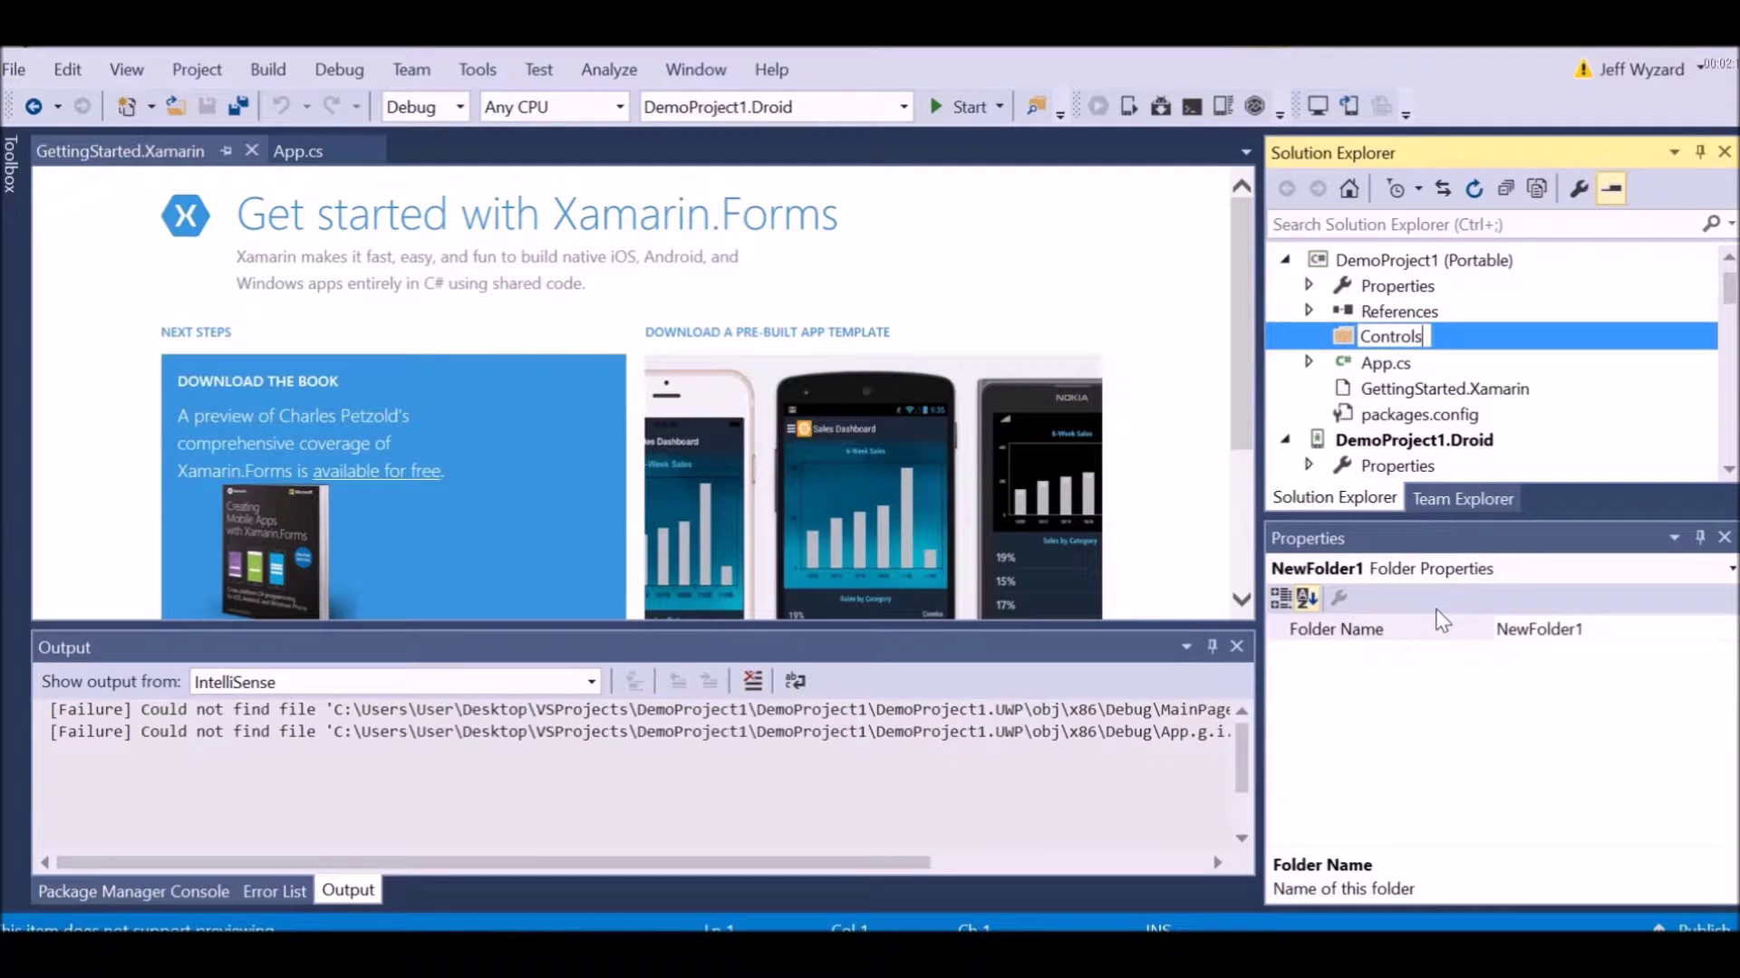
key("Return")
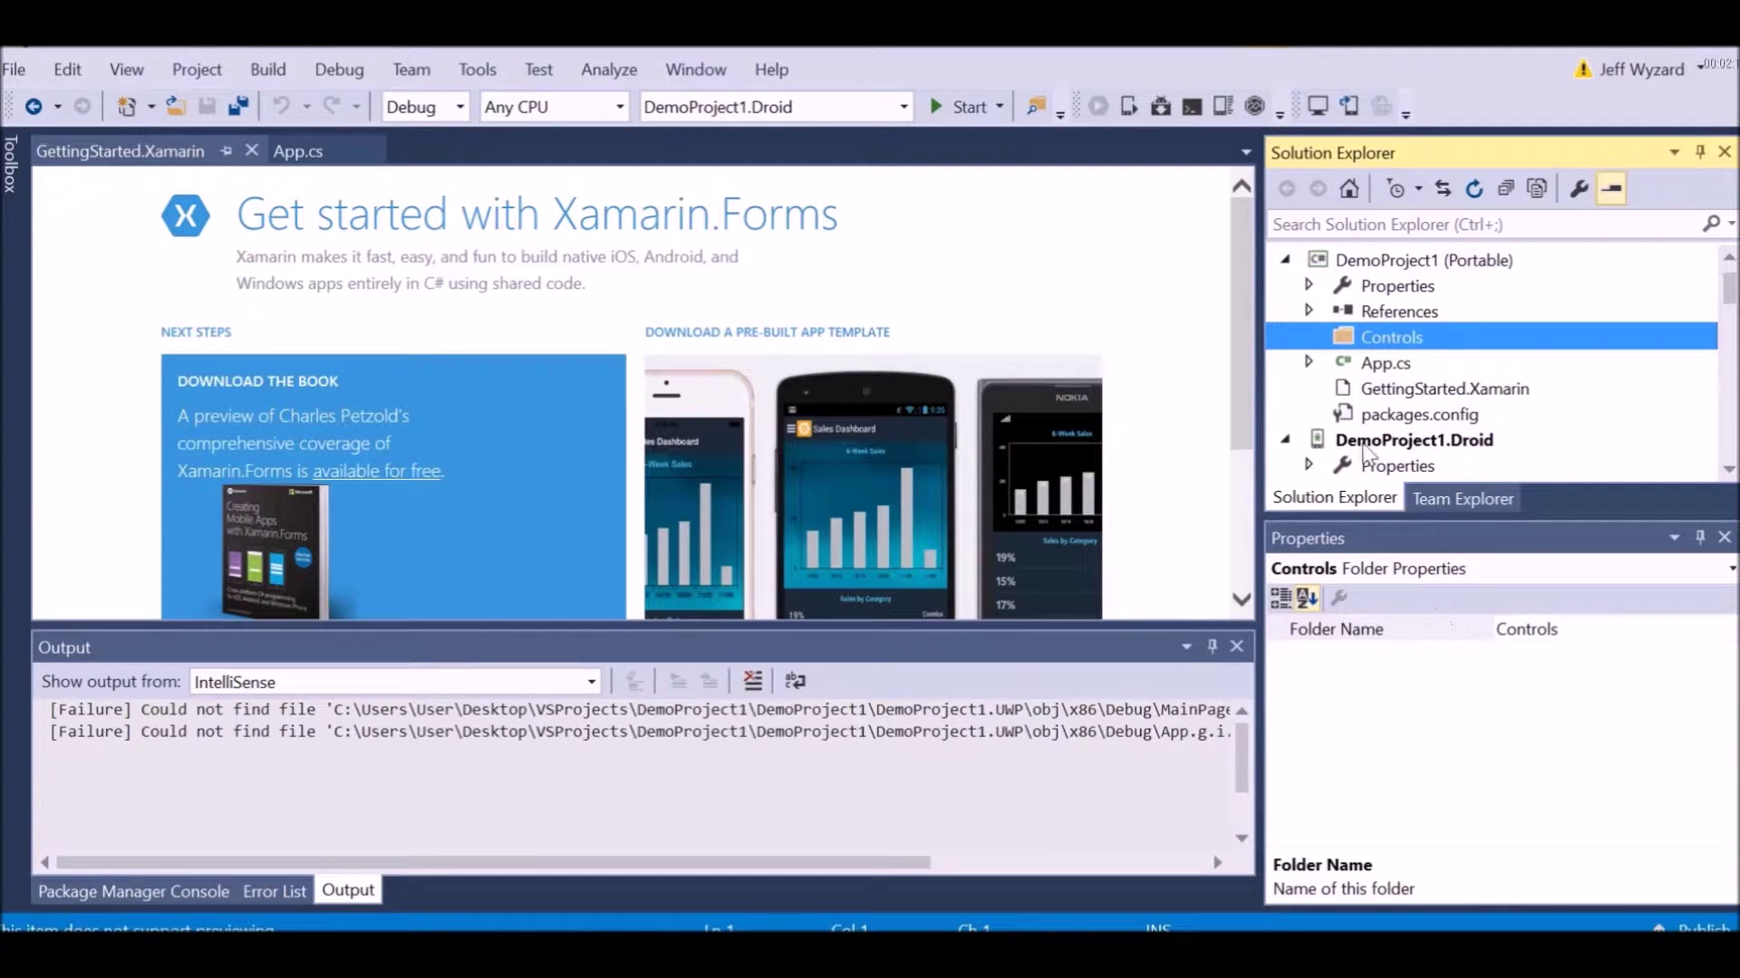
Add a second folder named Pages to the DemoProject1 (Portable) project
left_click(1391, 266)
right_click(1392, 269)
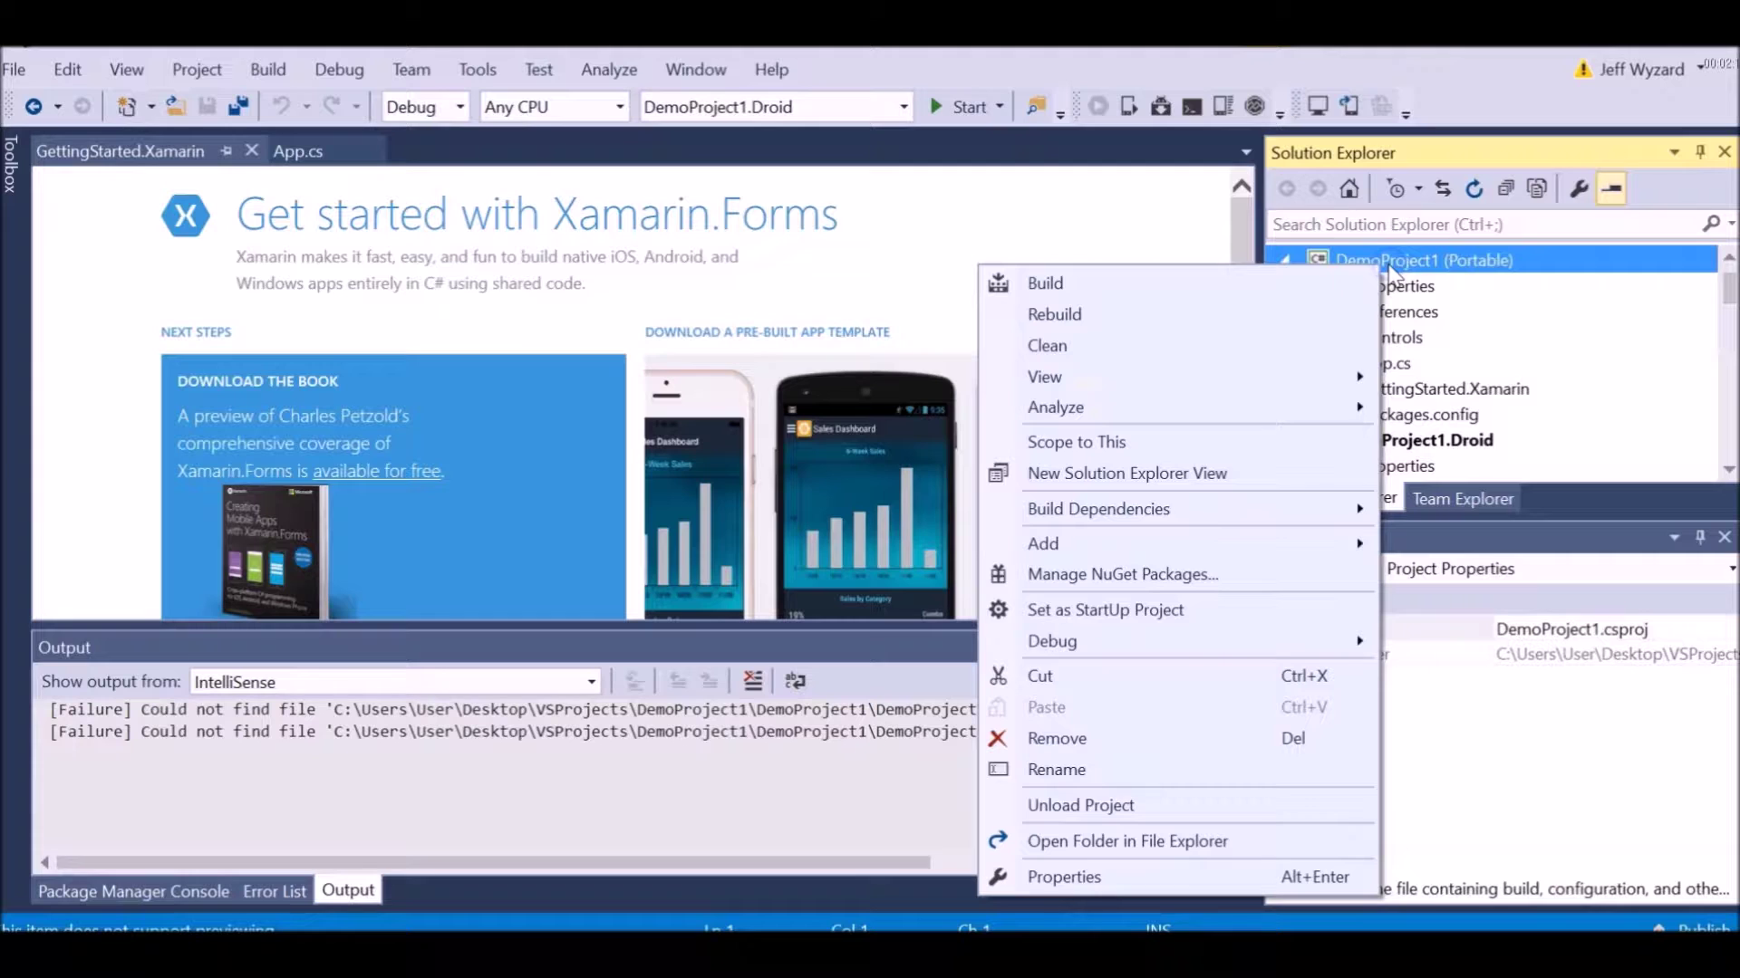
left_click(1289, 550)
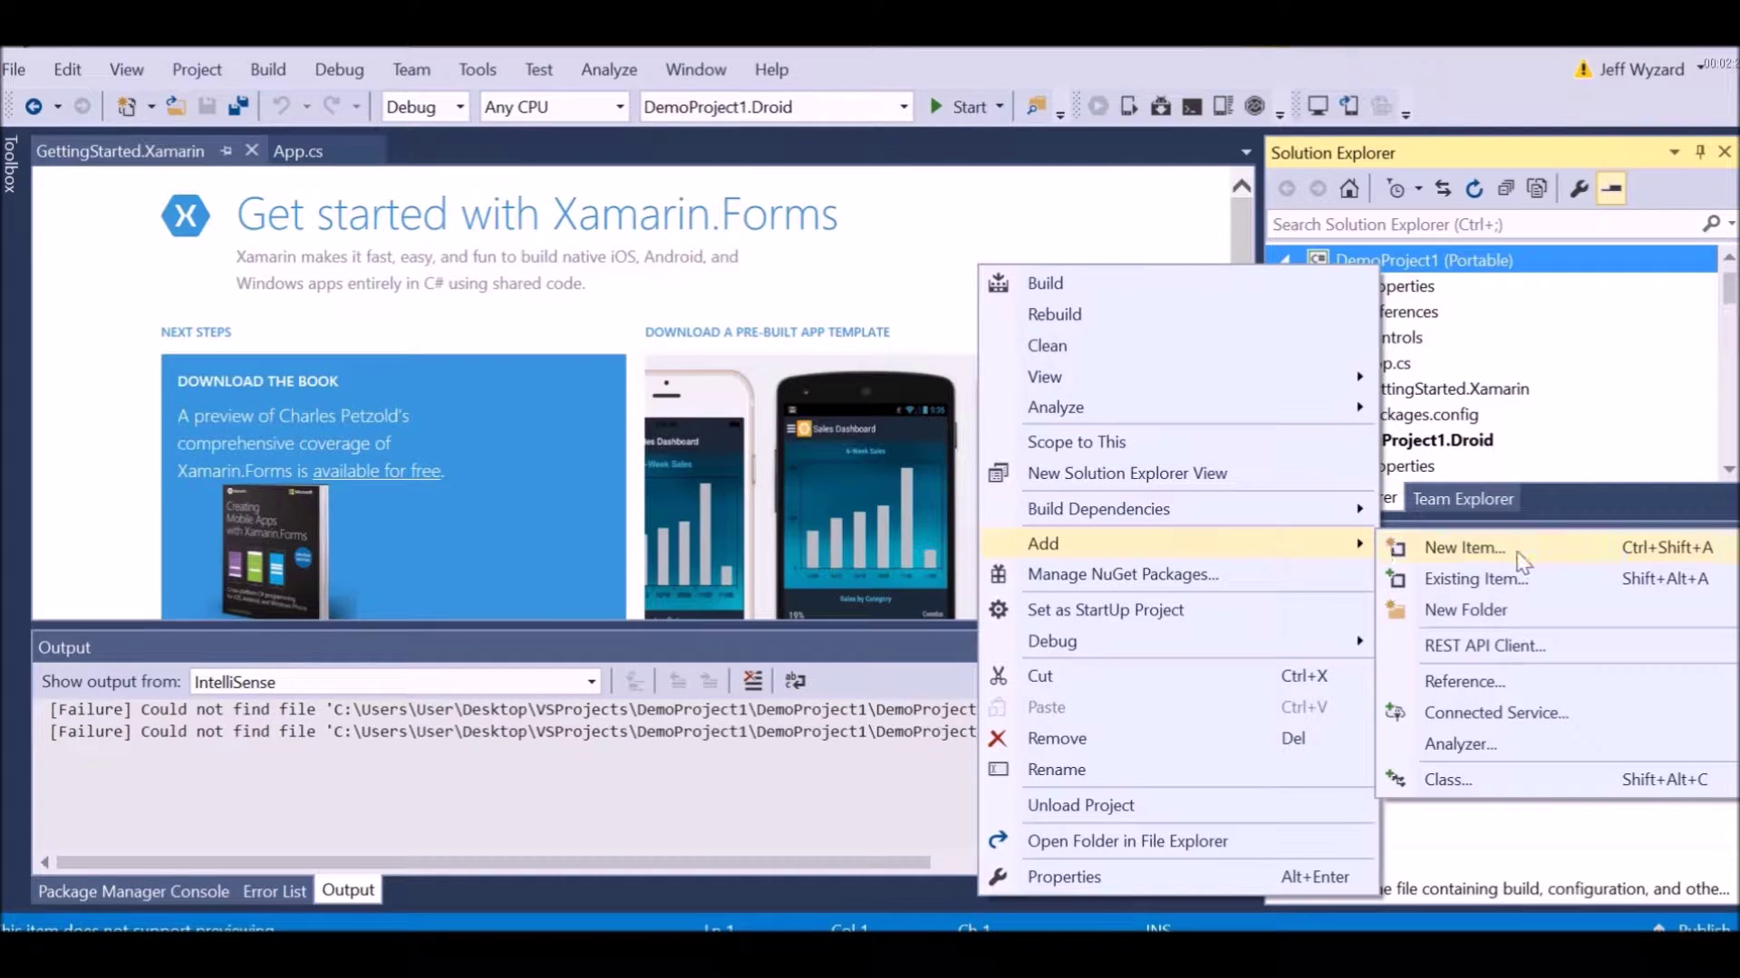
left_click(1482, 618)
type("Pages")
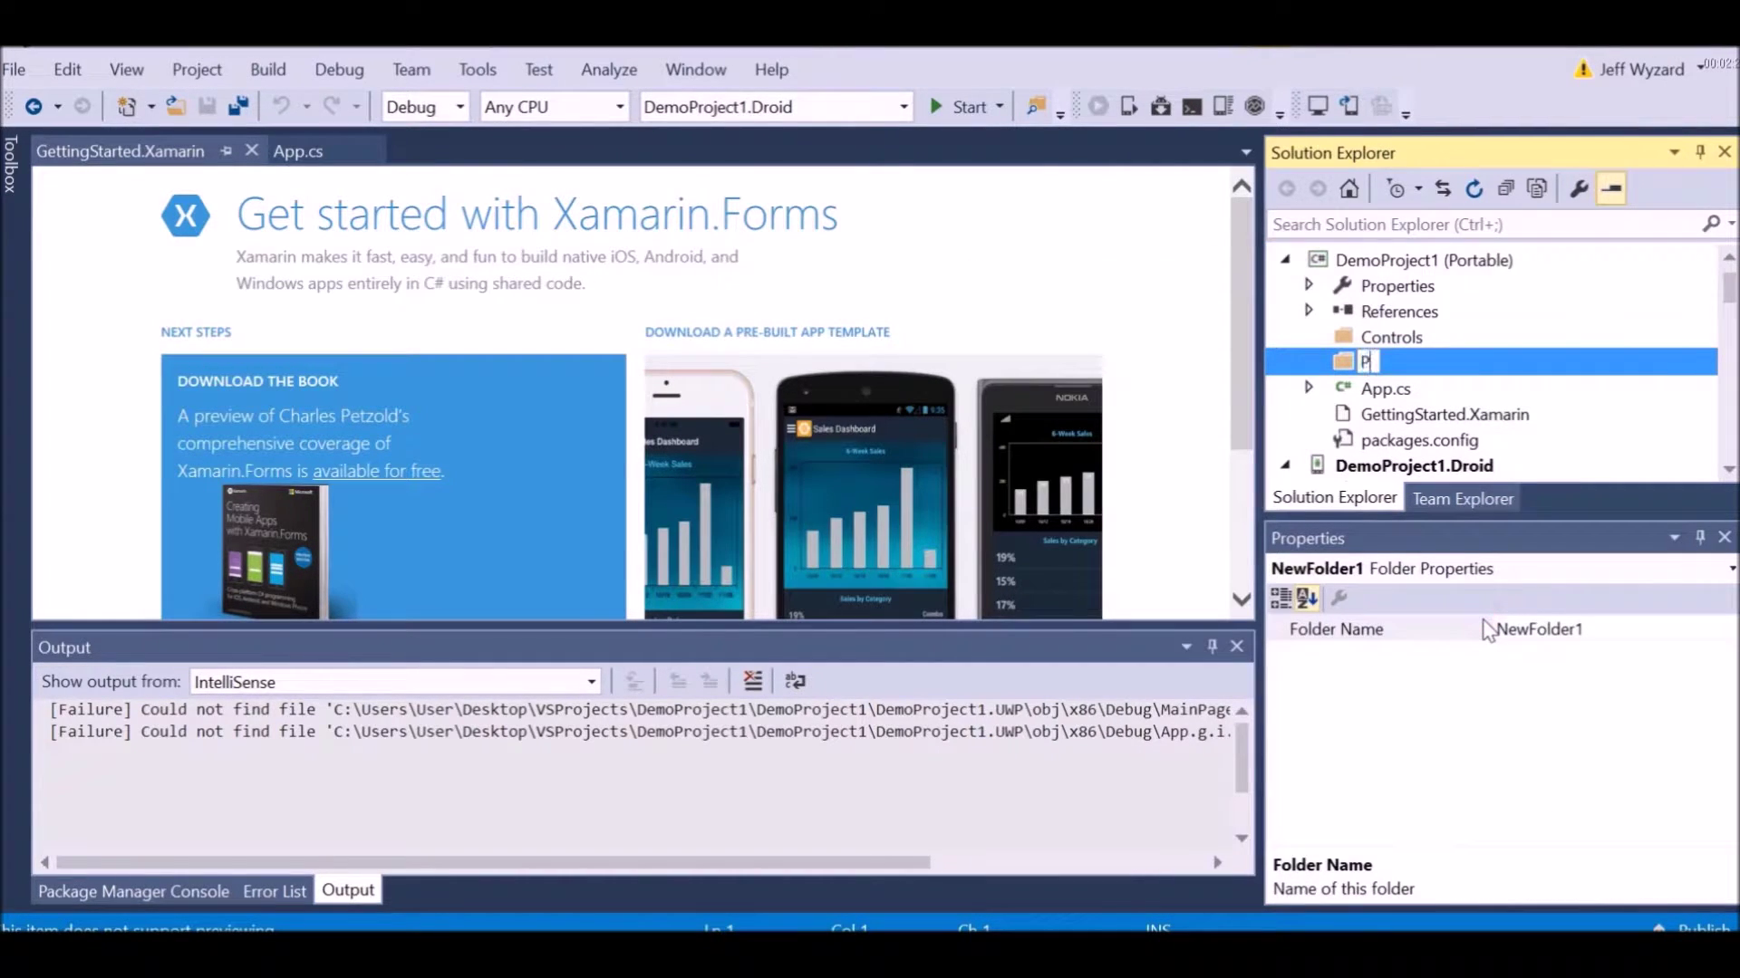
key("Return")
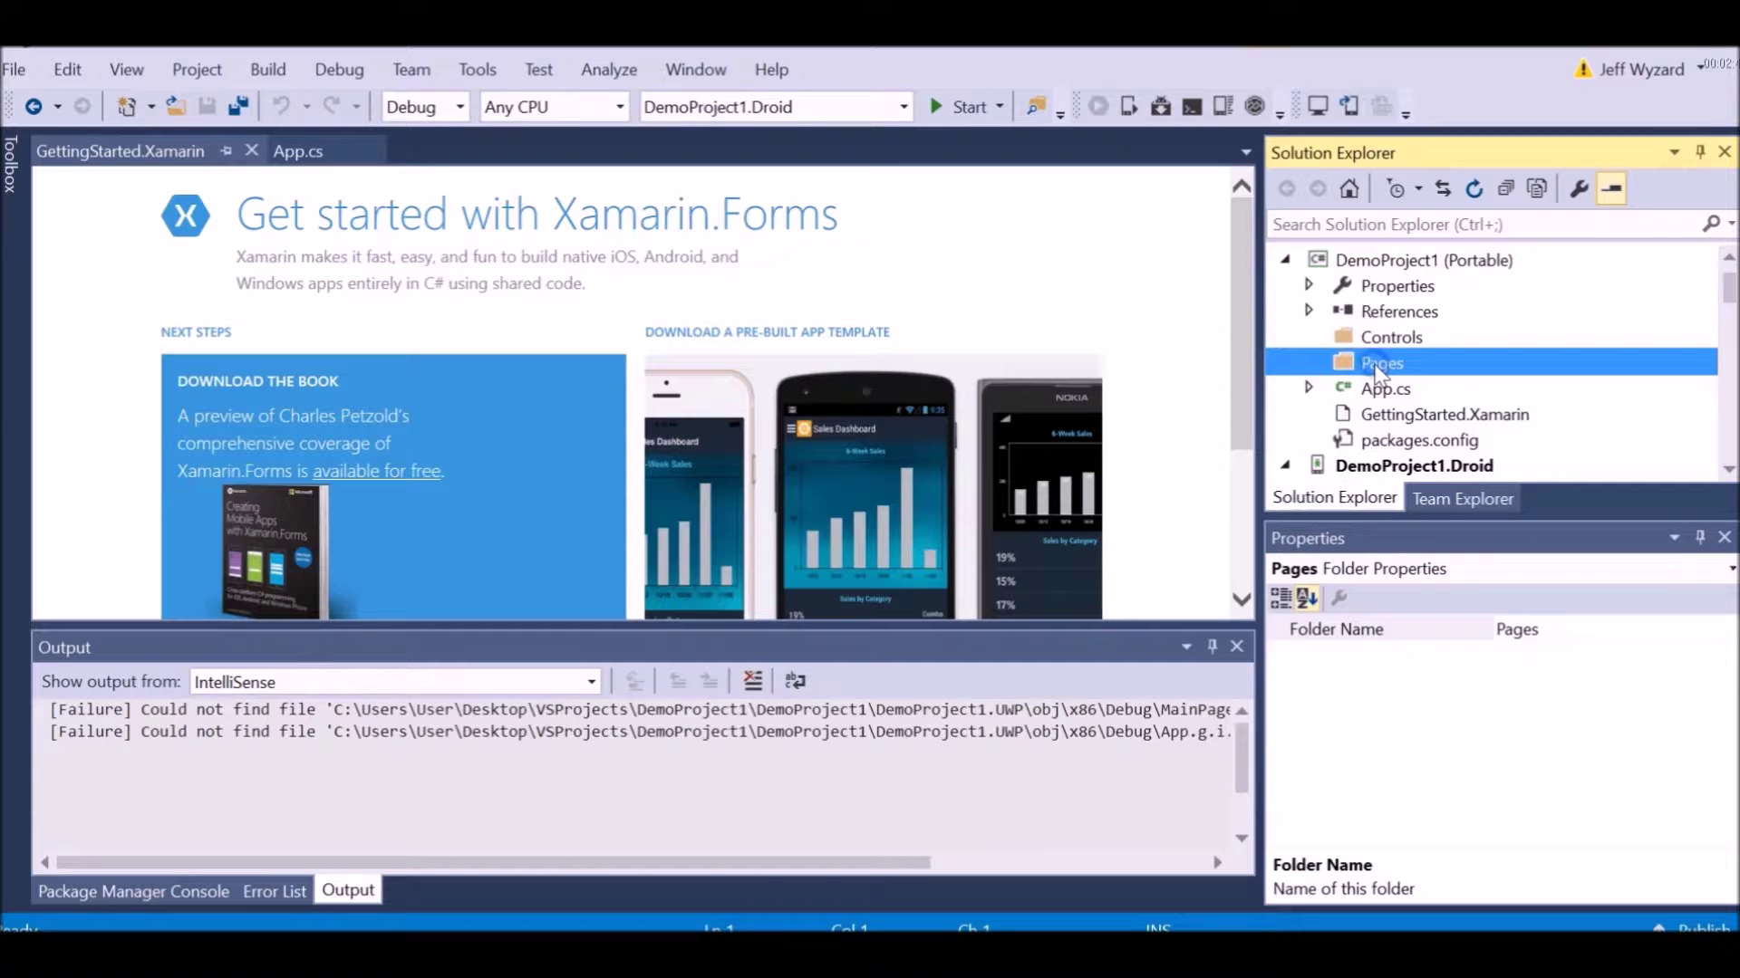
Add a Forms Xaml Page named DemoPage1 to the Pages folder
right_click(1376, 365)
mouse_move(1252, 431)
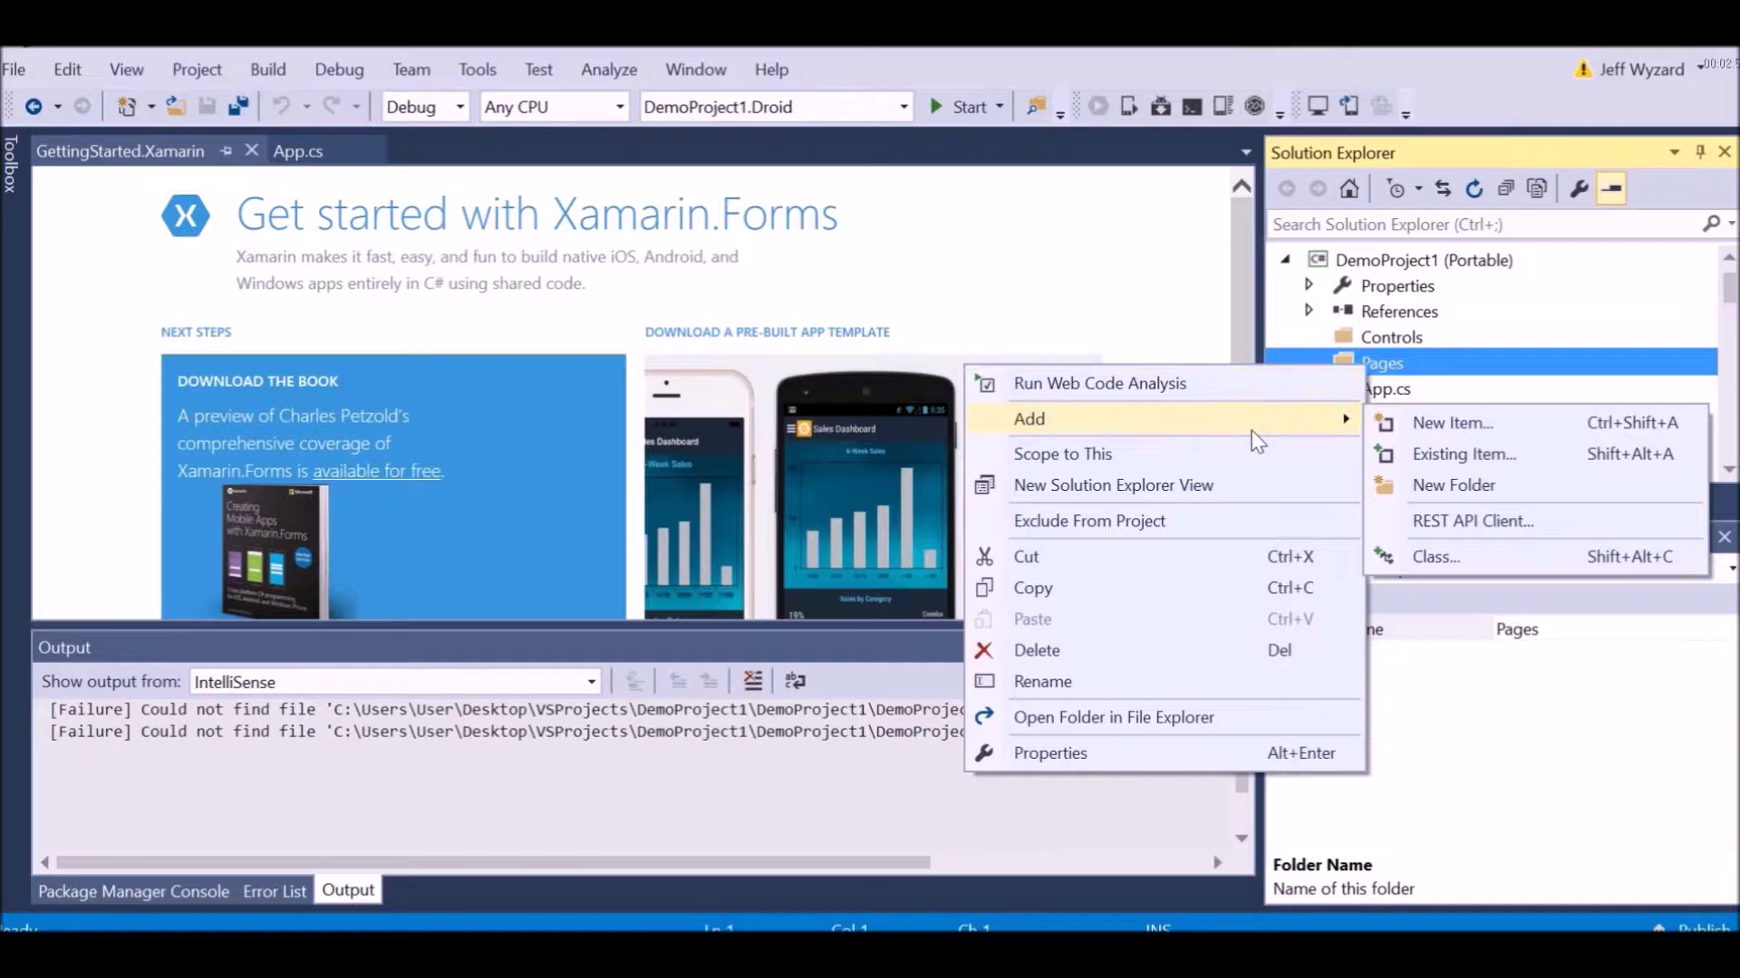
left_click(1436, 421)
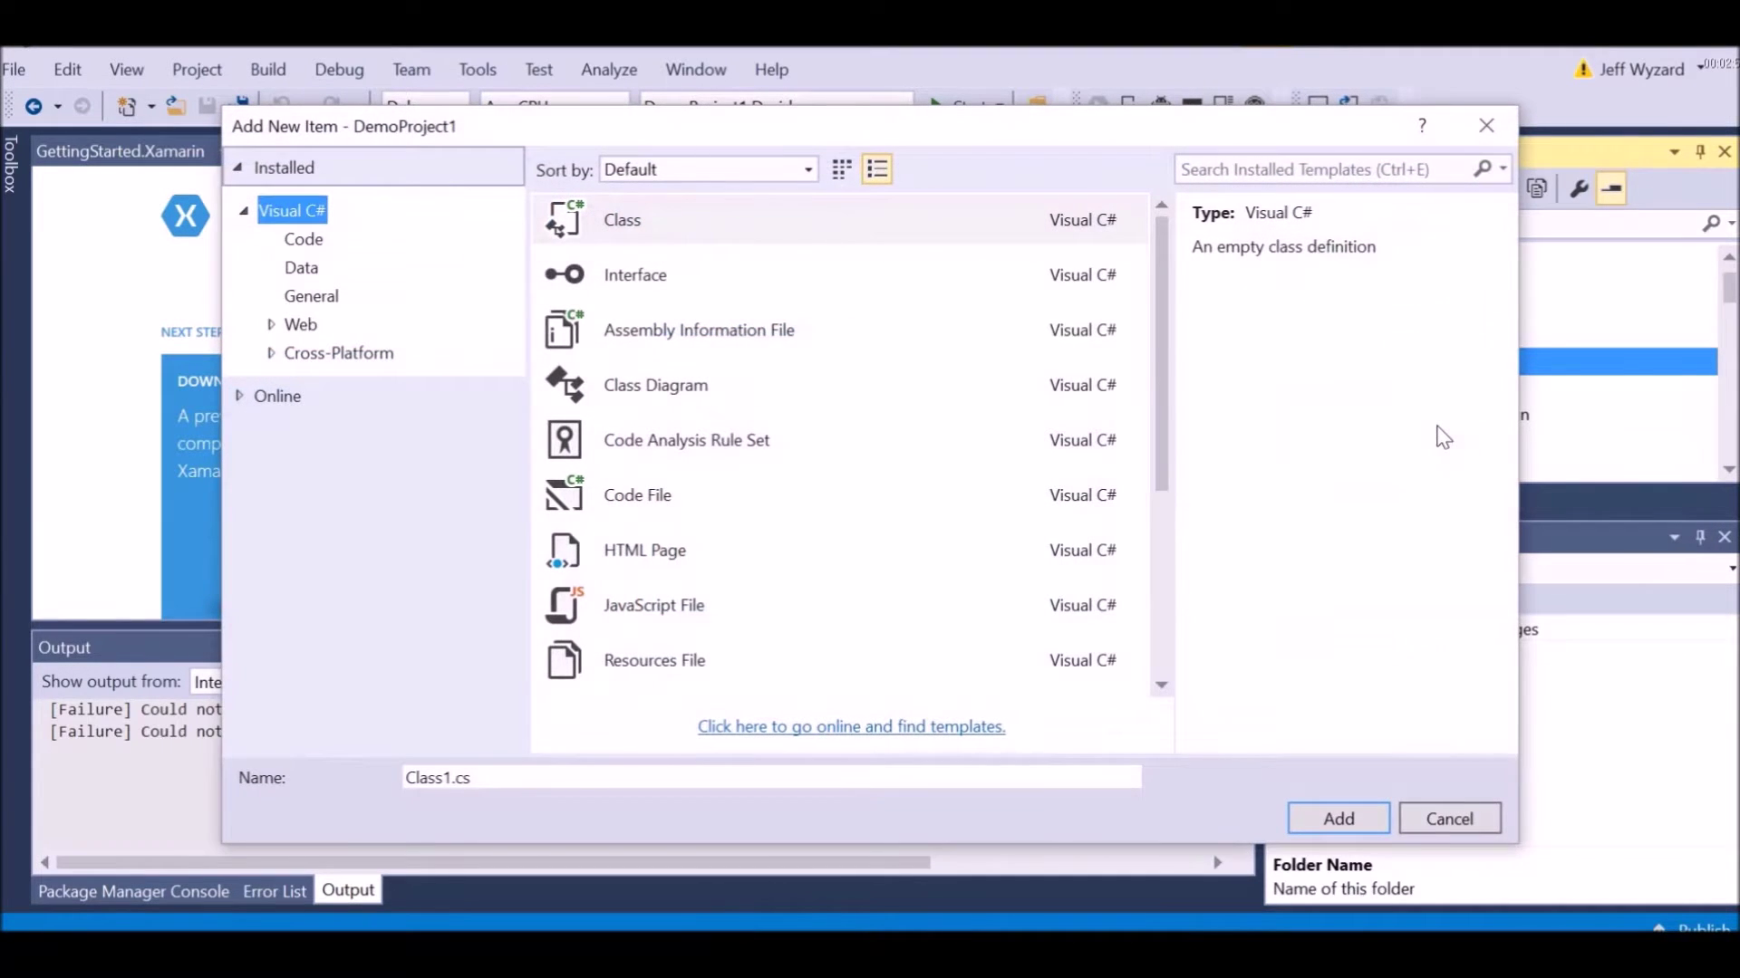
left_click(384, 359)
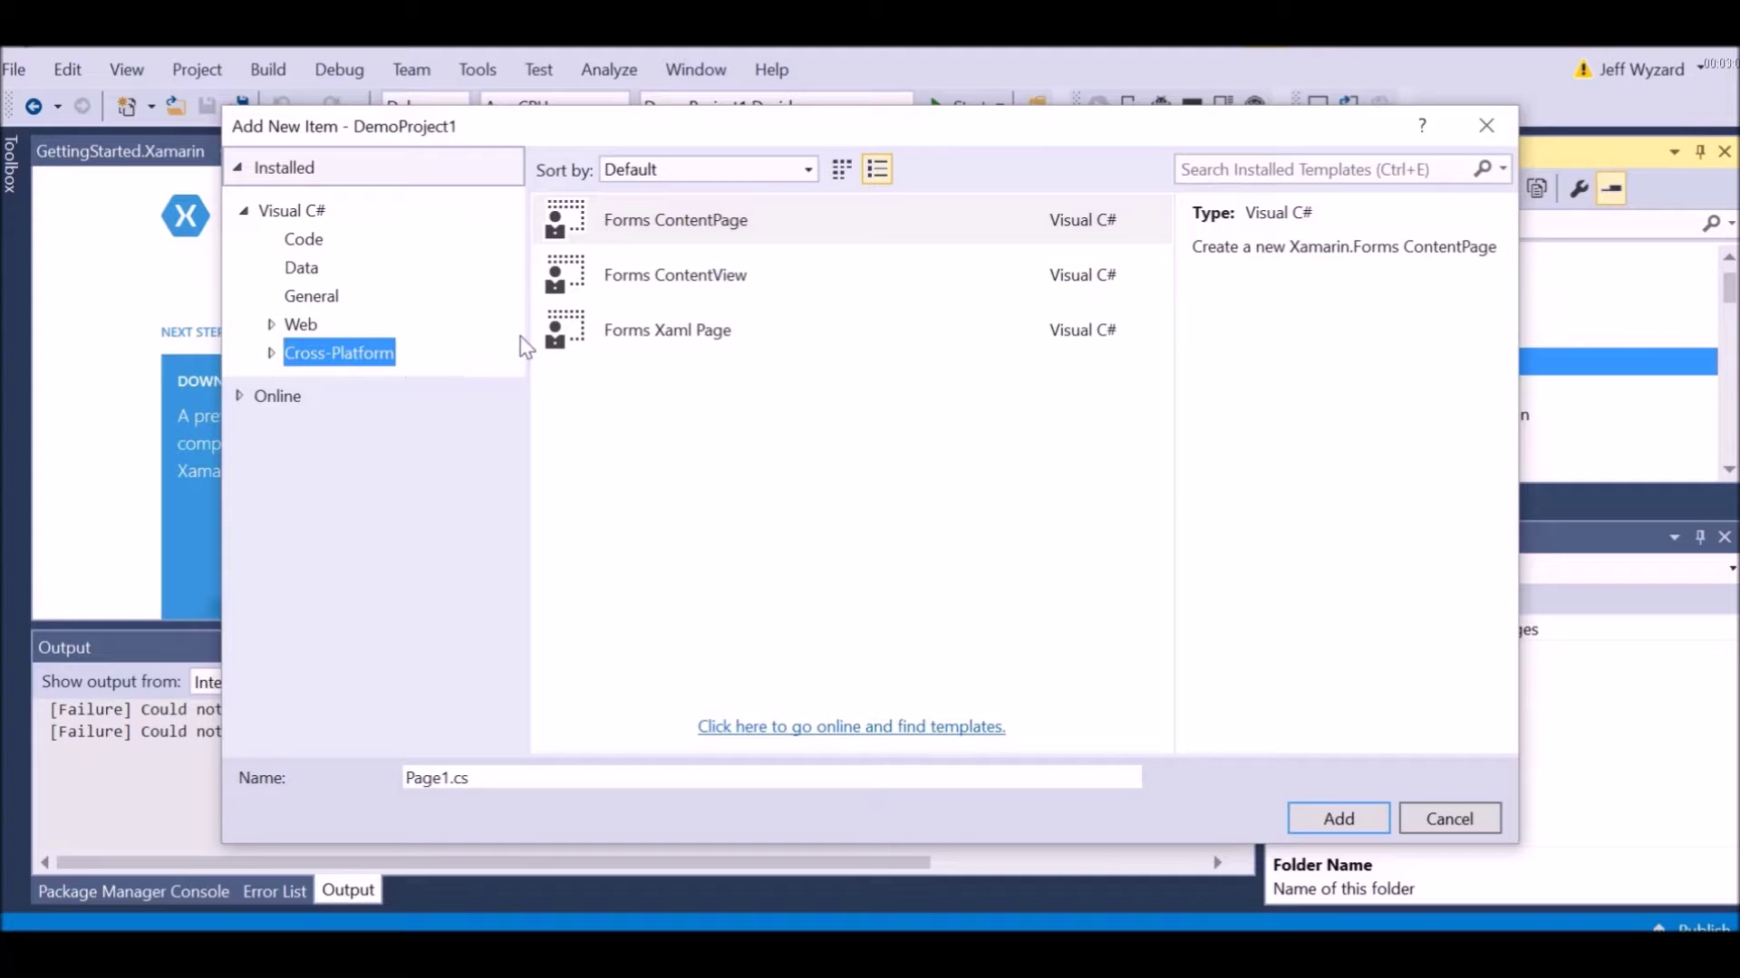
left_click(615, 335)
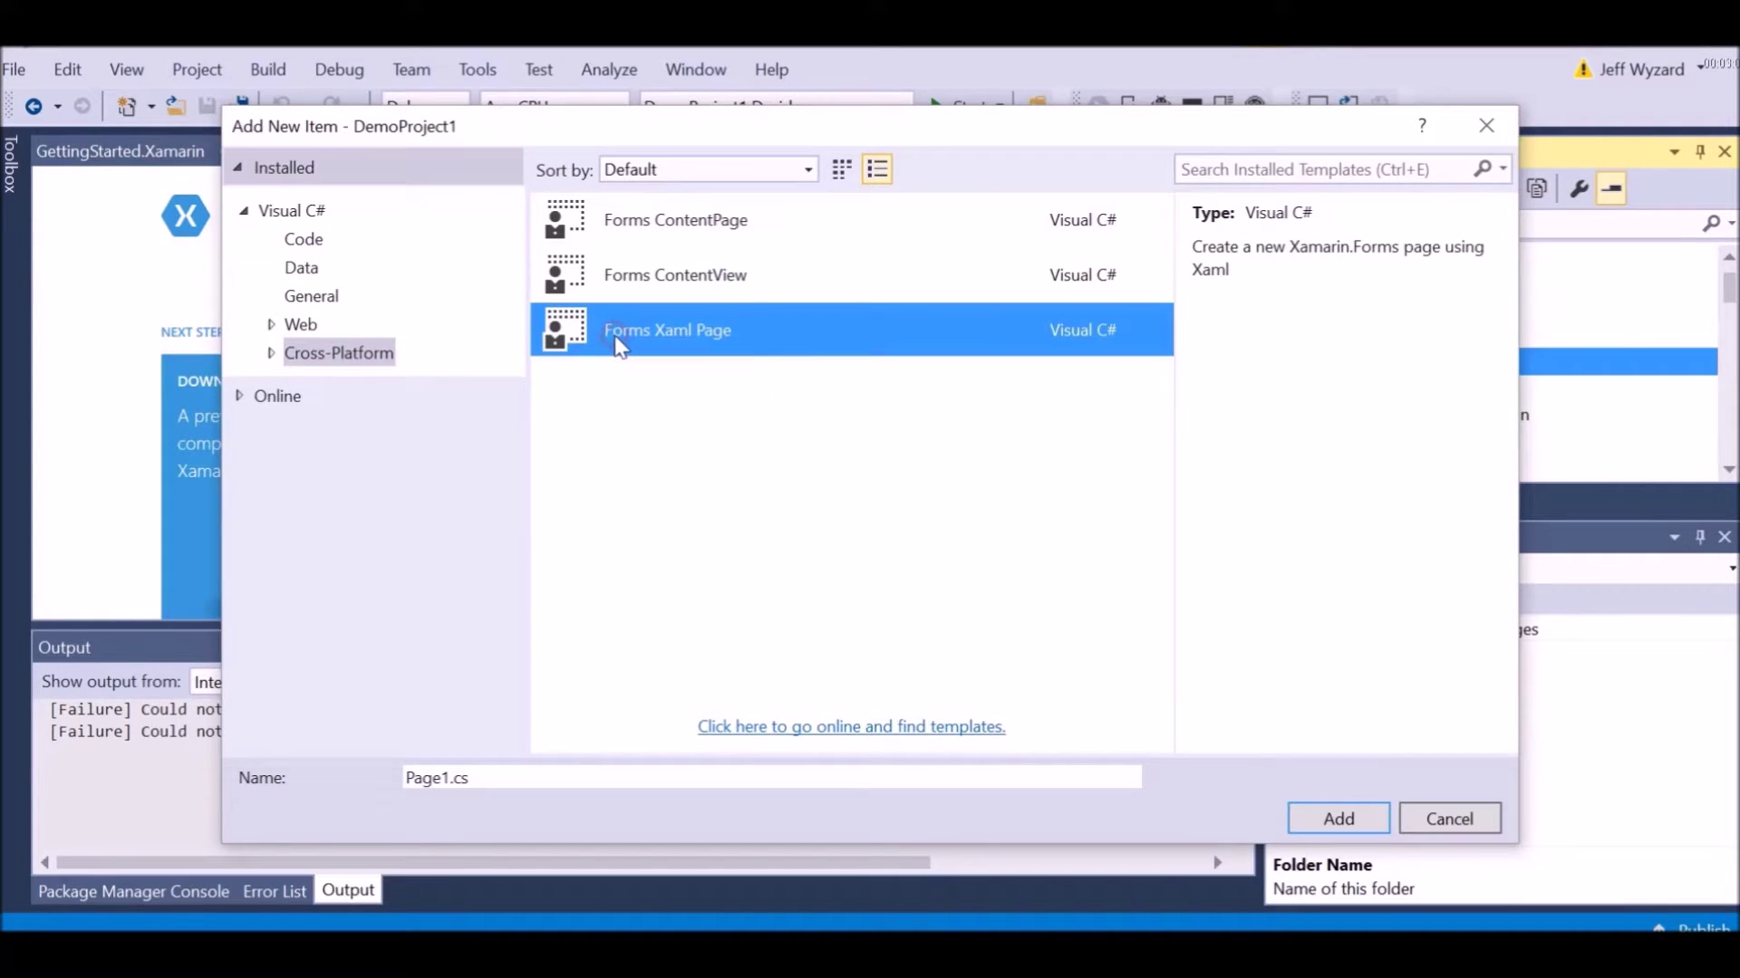
left_click(502, 781)
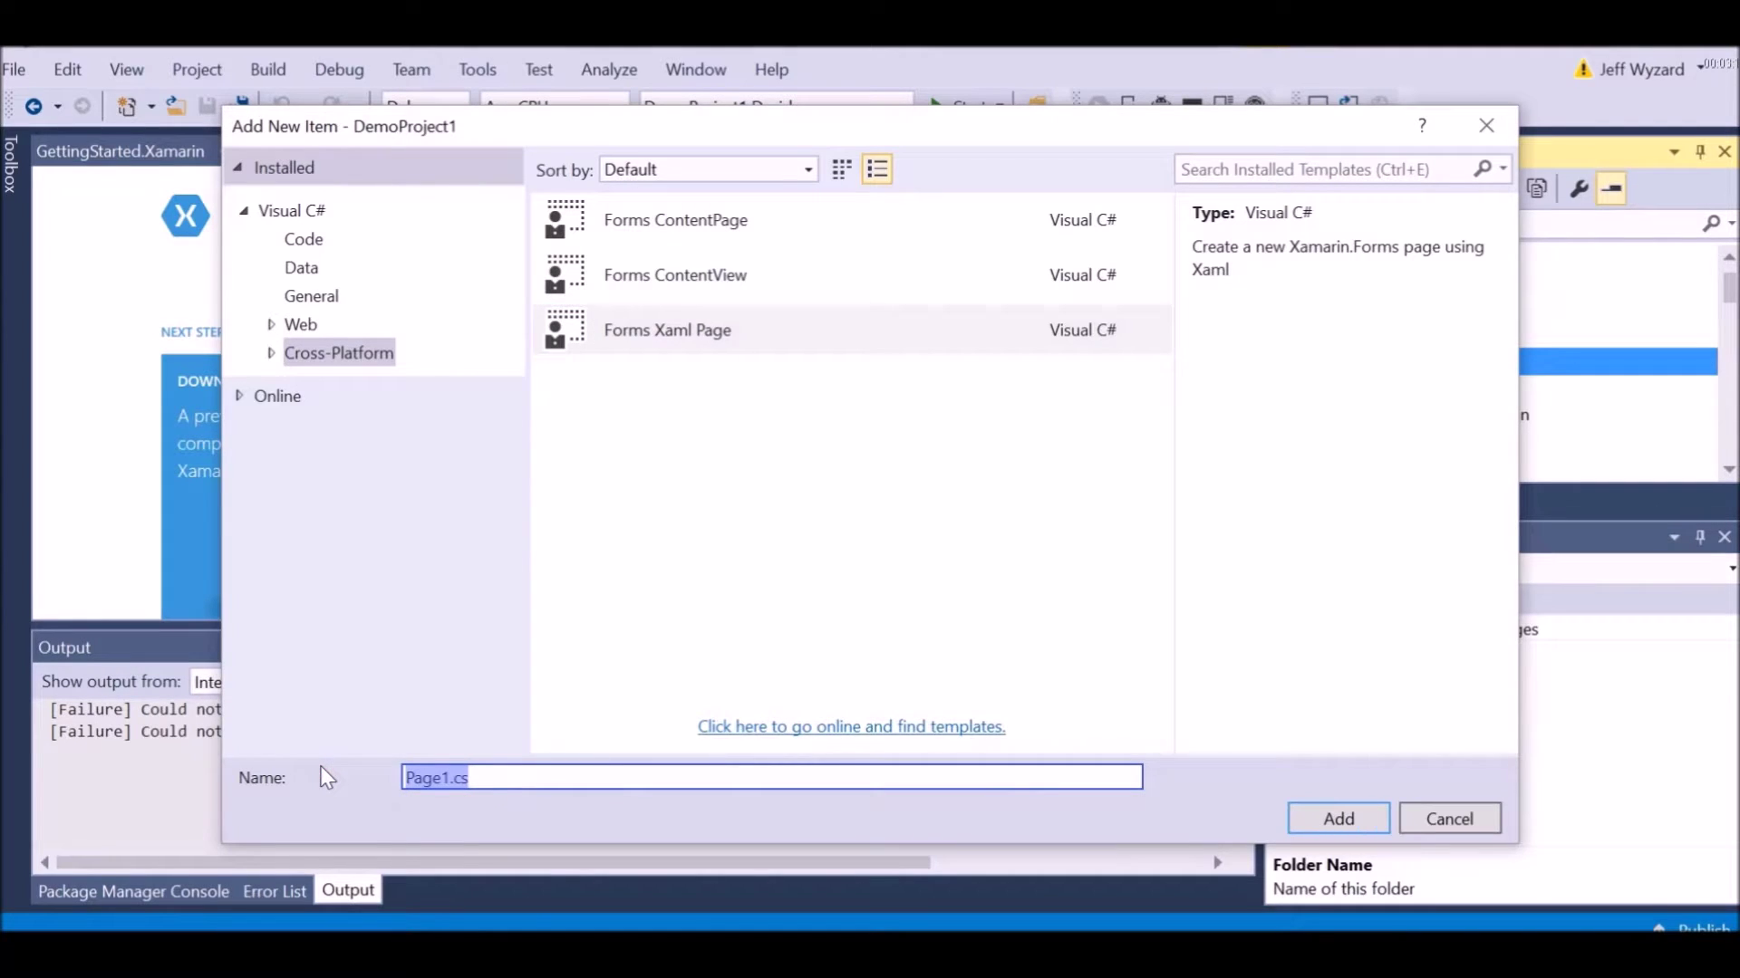
type("DemoPage1")
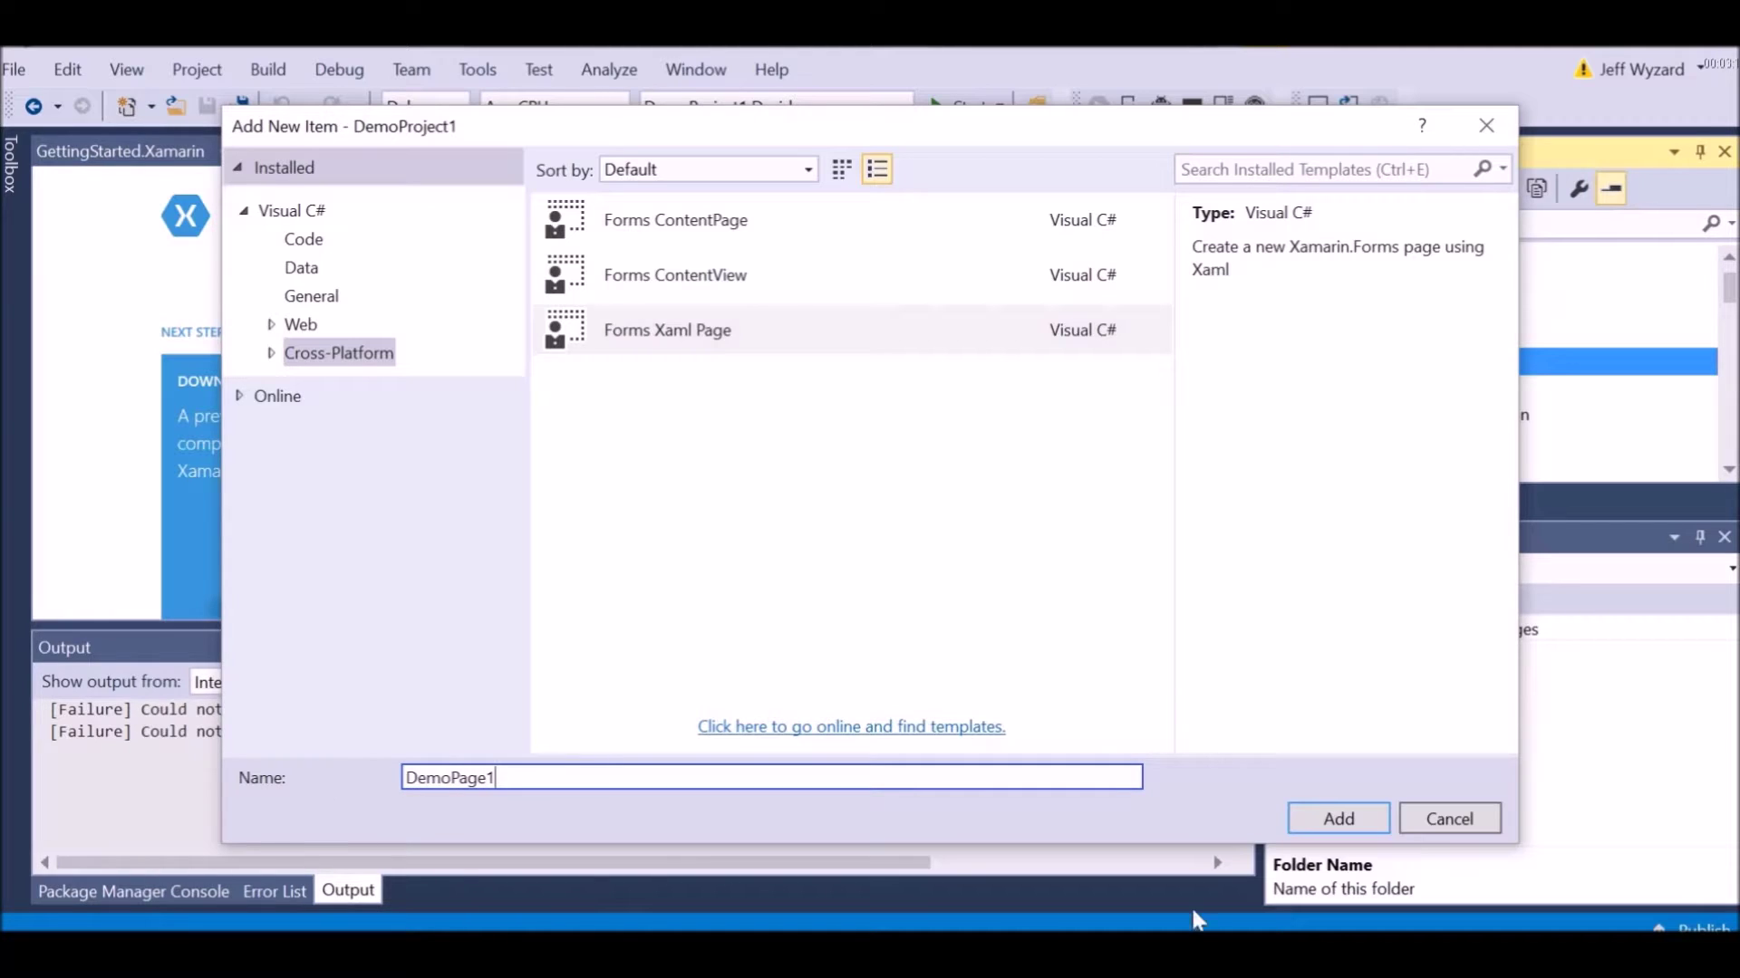
left_click(1323, 820)
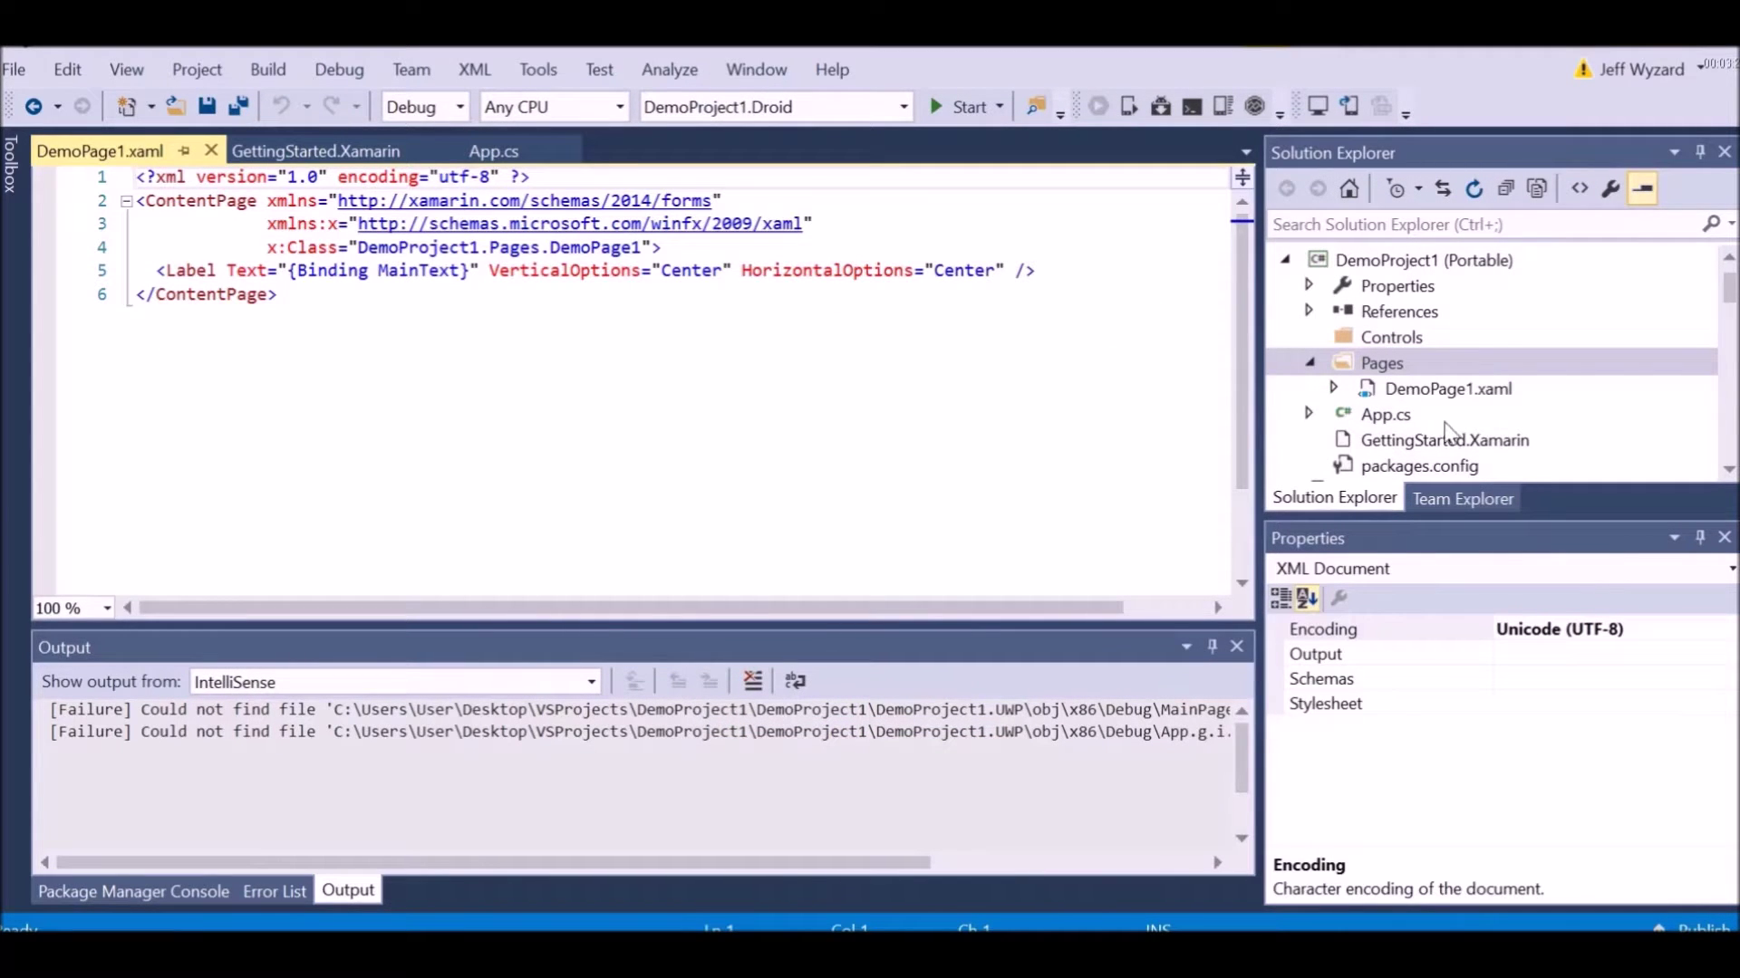
Select DemoPage1.xaml and save all project items
left_click(1421, 391)
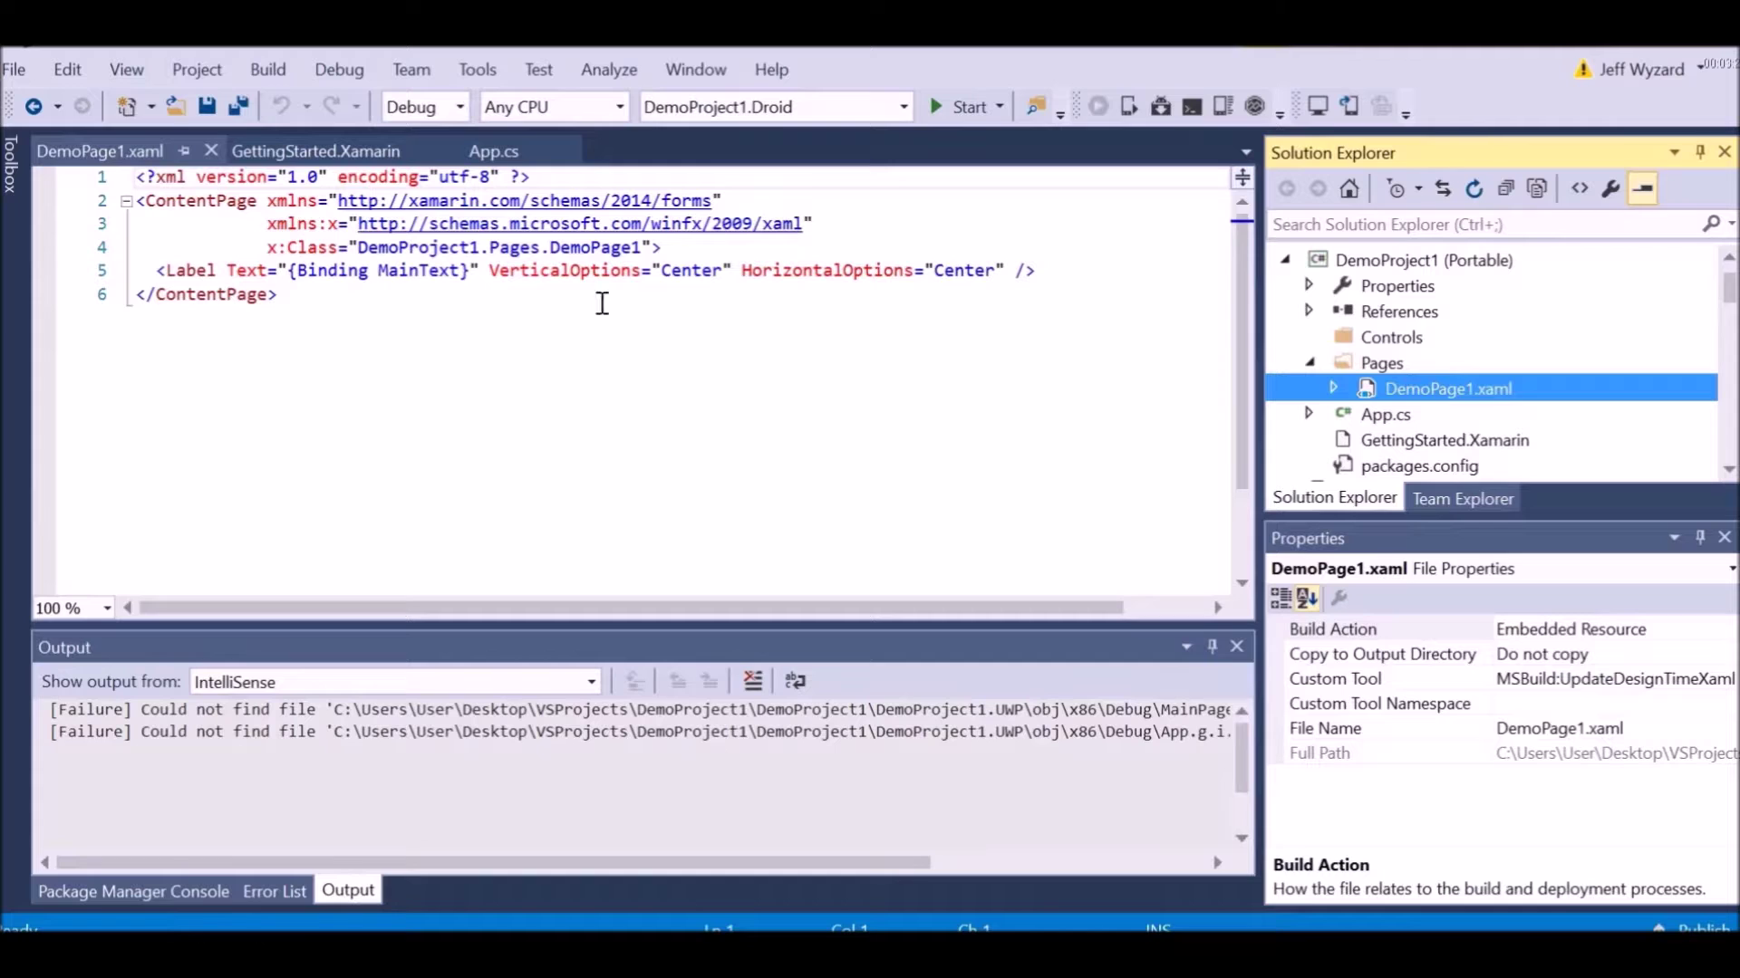
left_click(240, 109)
left_click(244, 109)
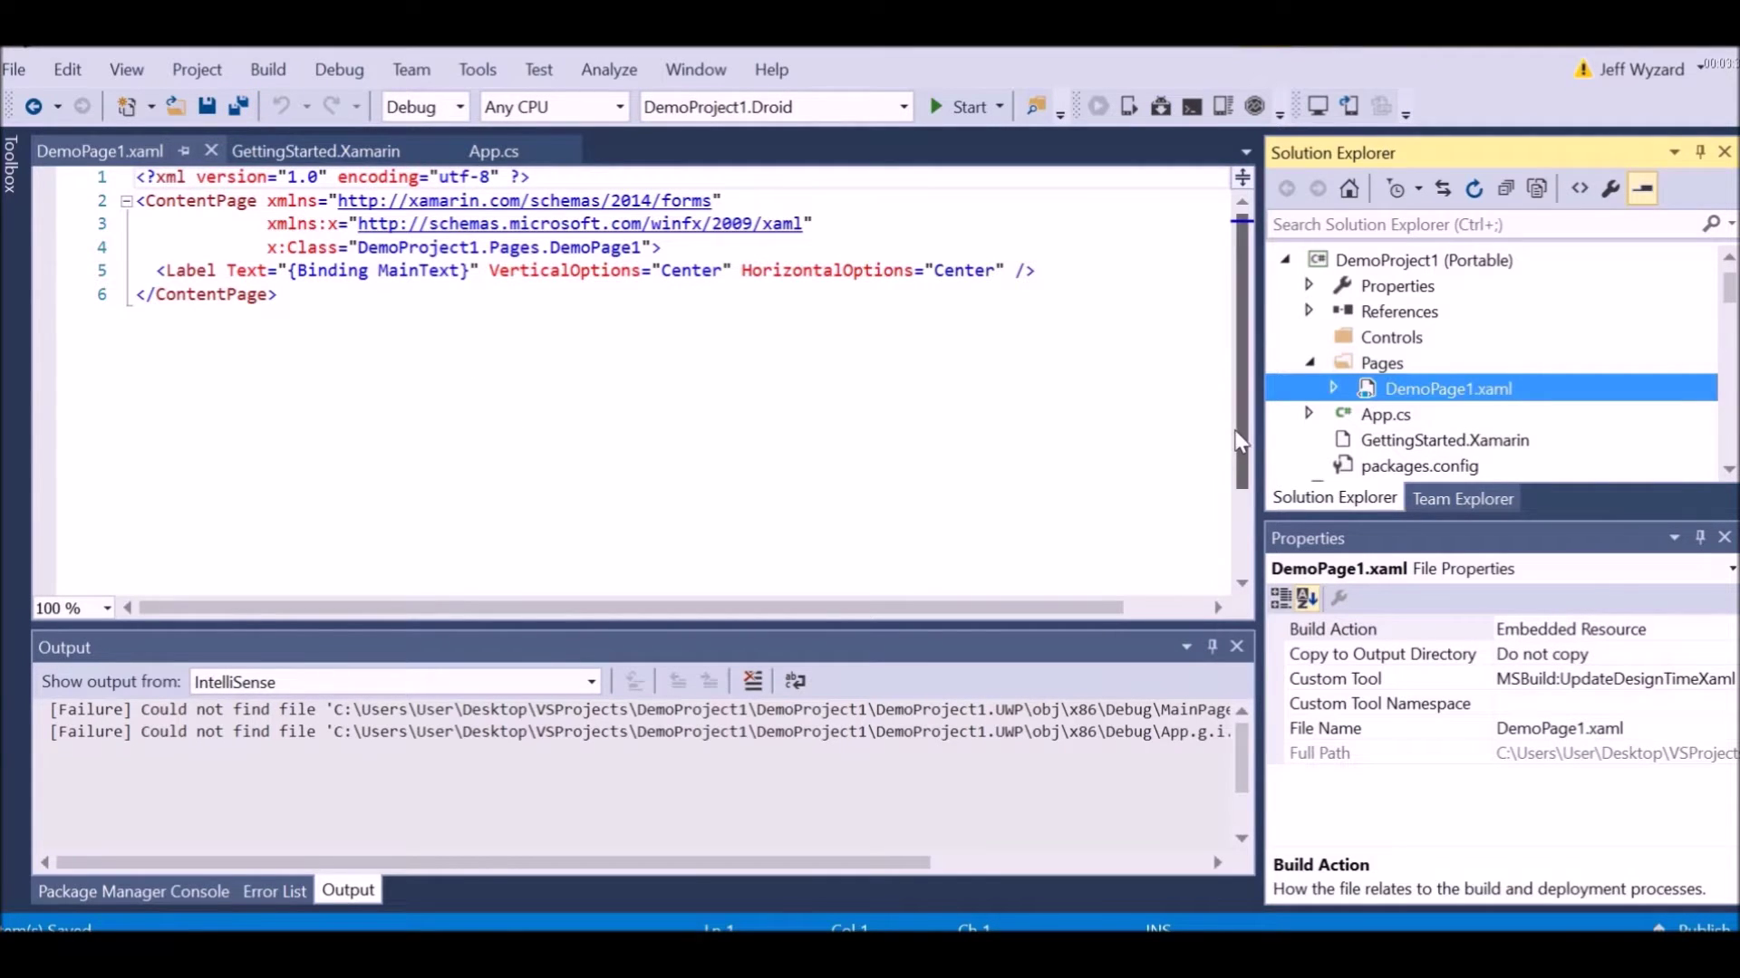
left_click_drag(1239, 444, 1230, 365)
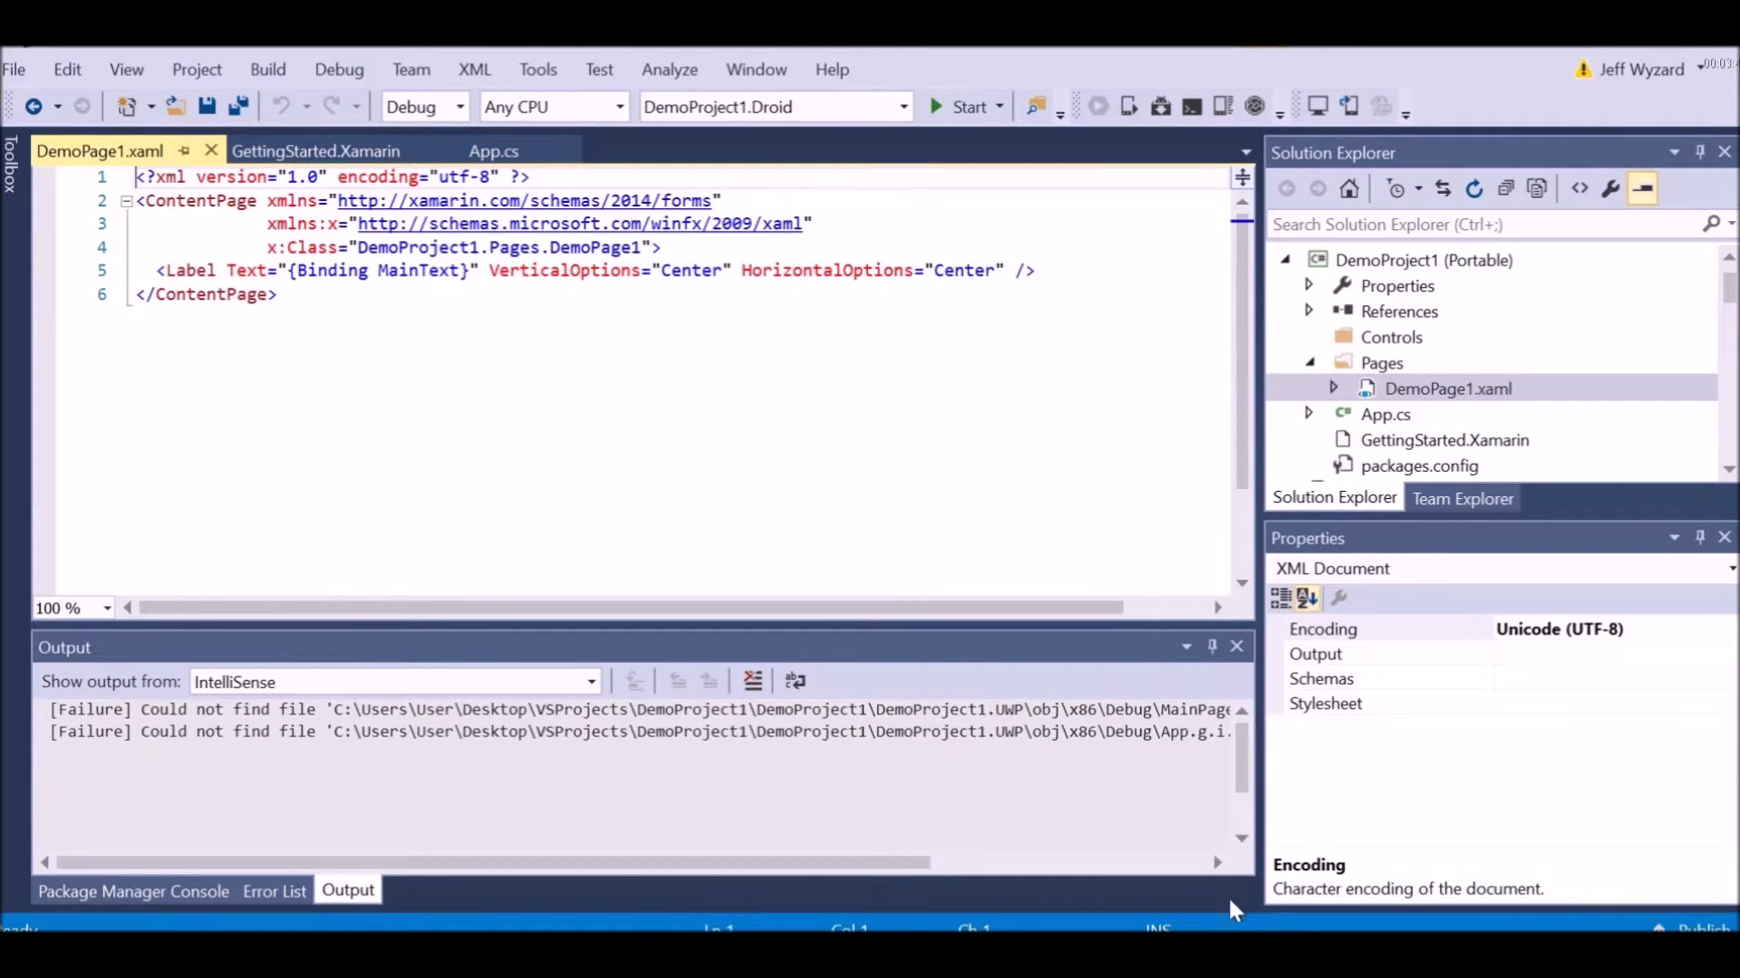
mouse_move(1127, 952)
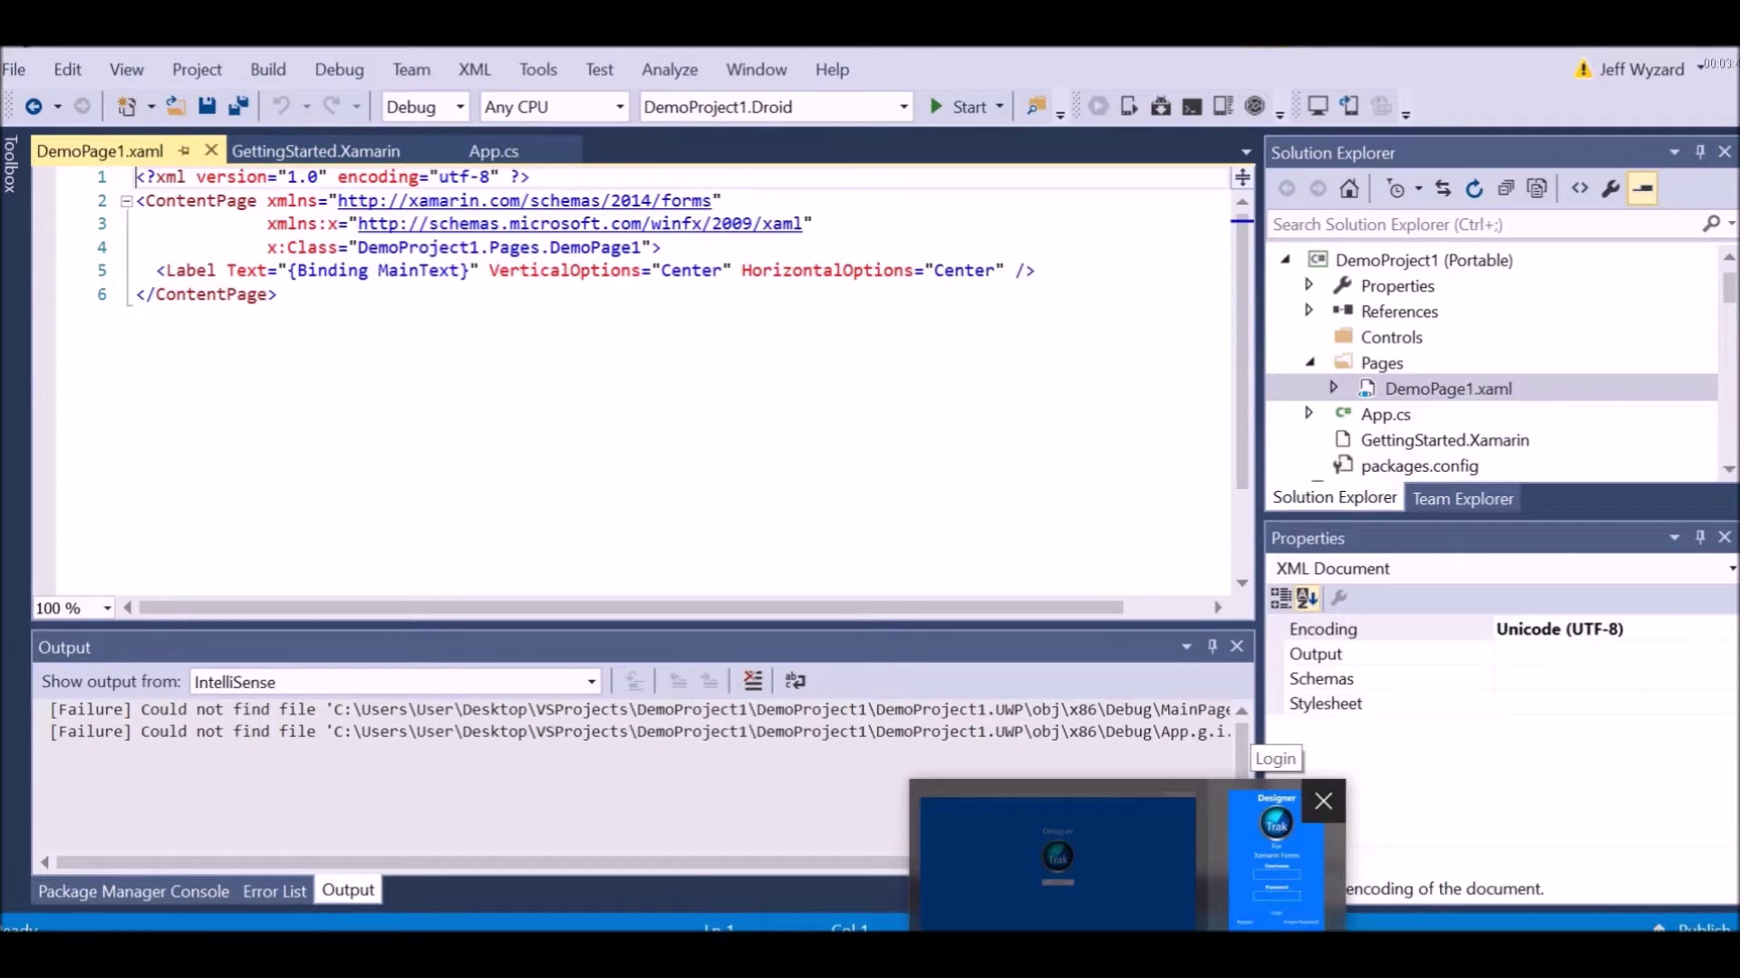
Switch to Trak Designer and sign in with the account e-mail and password
left_click(1275, 861)
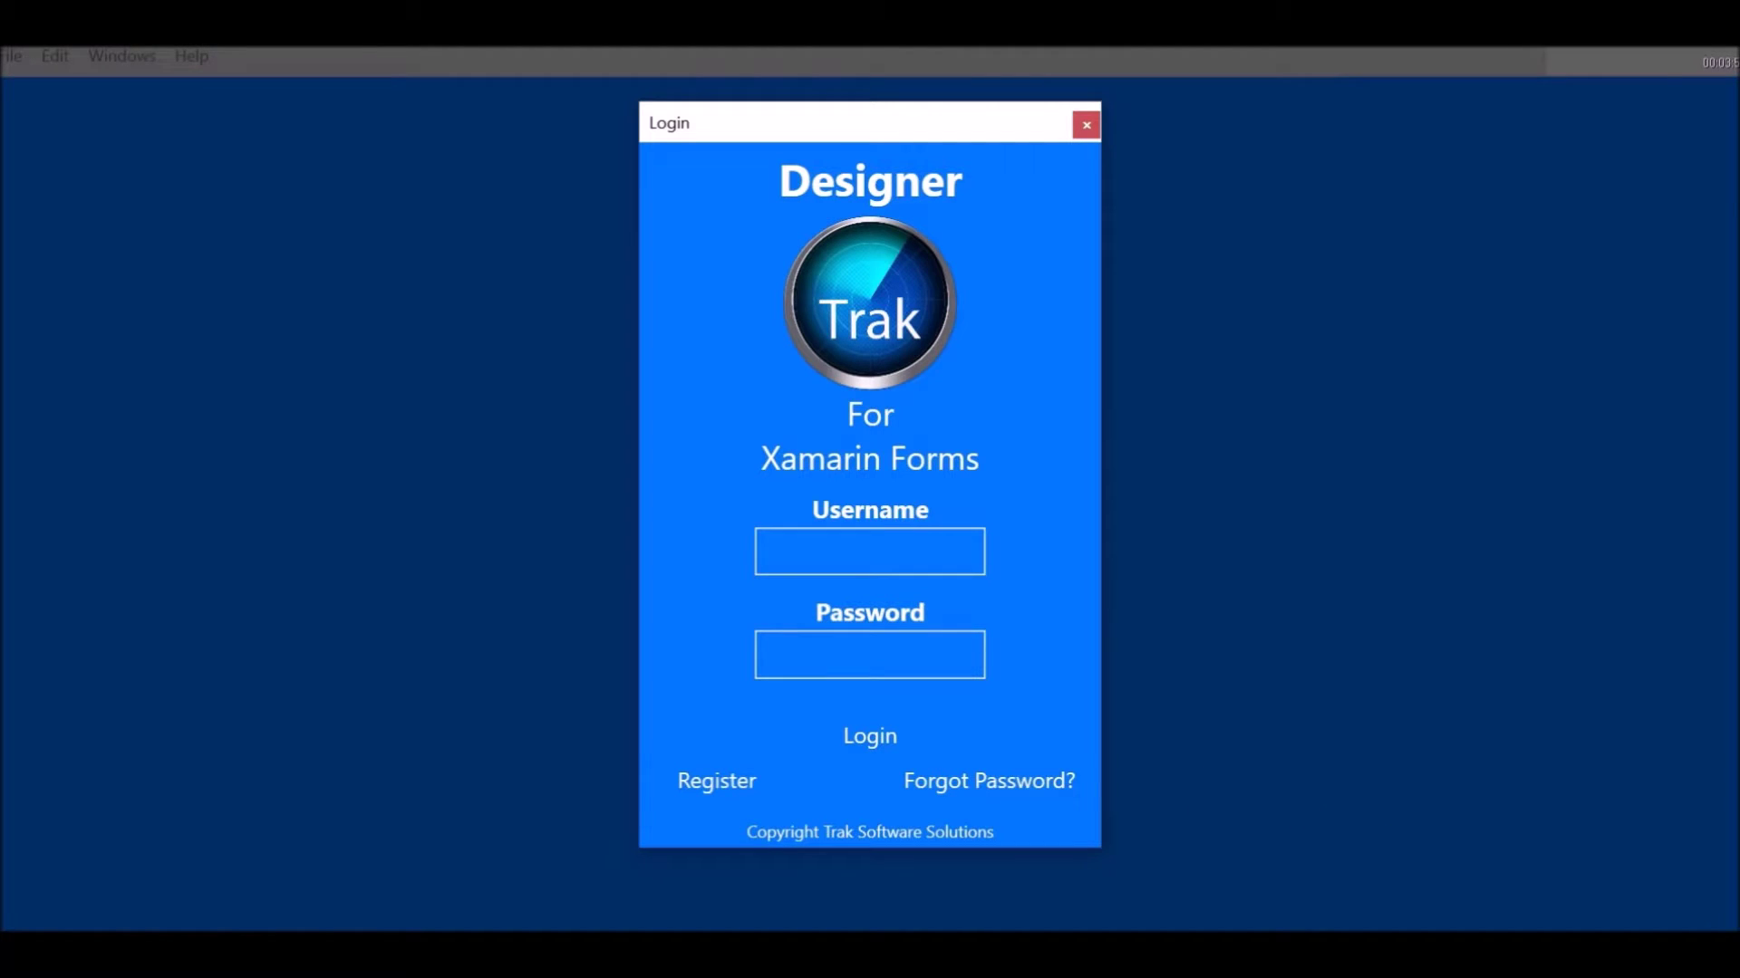
left_click(1086, 125)
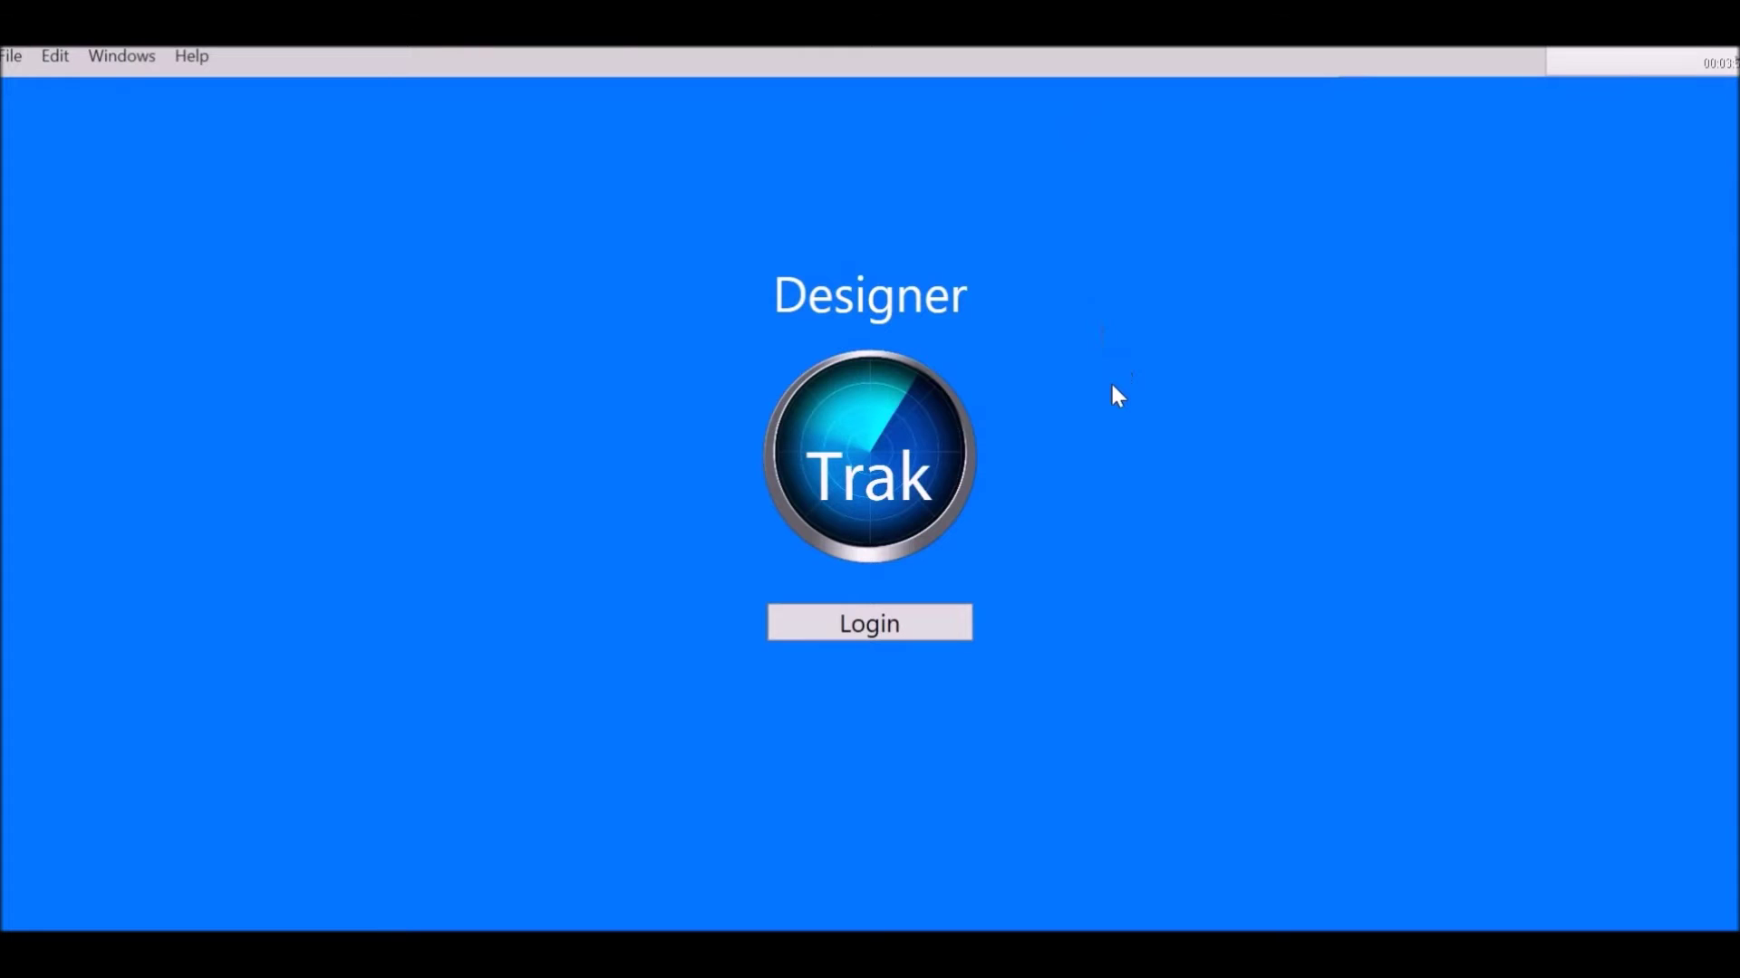
left_click(885, 632)
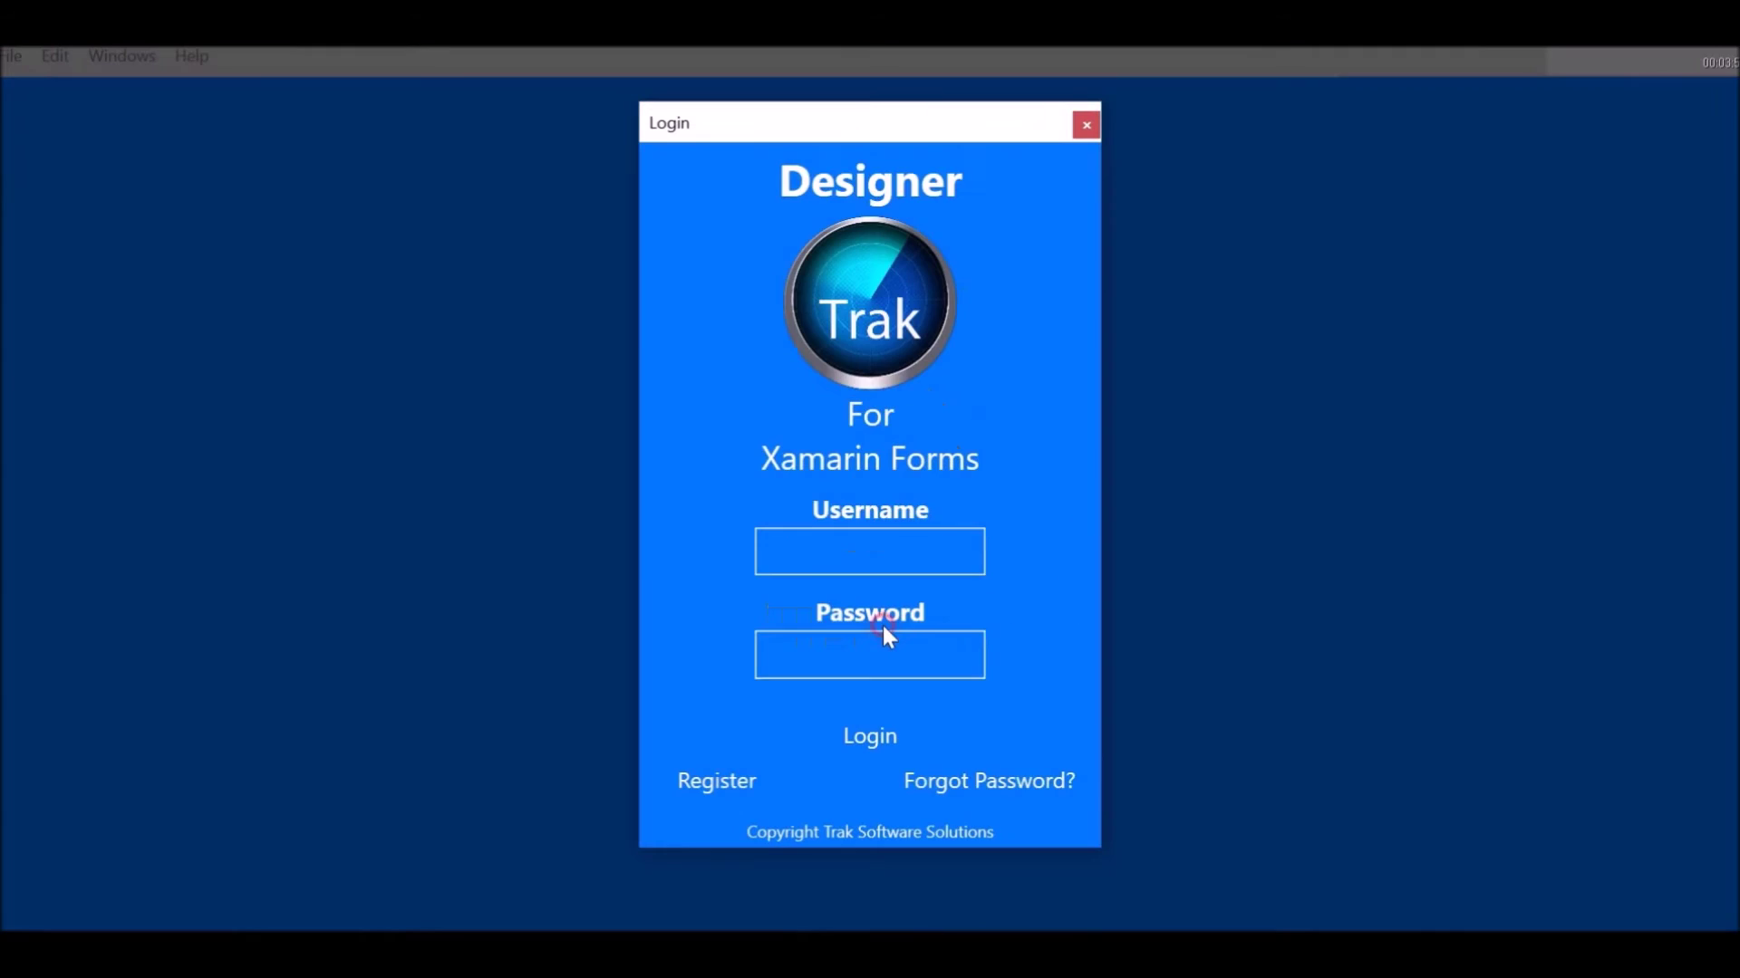
left_click(869, 562)
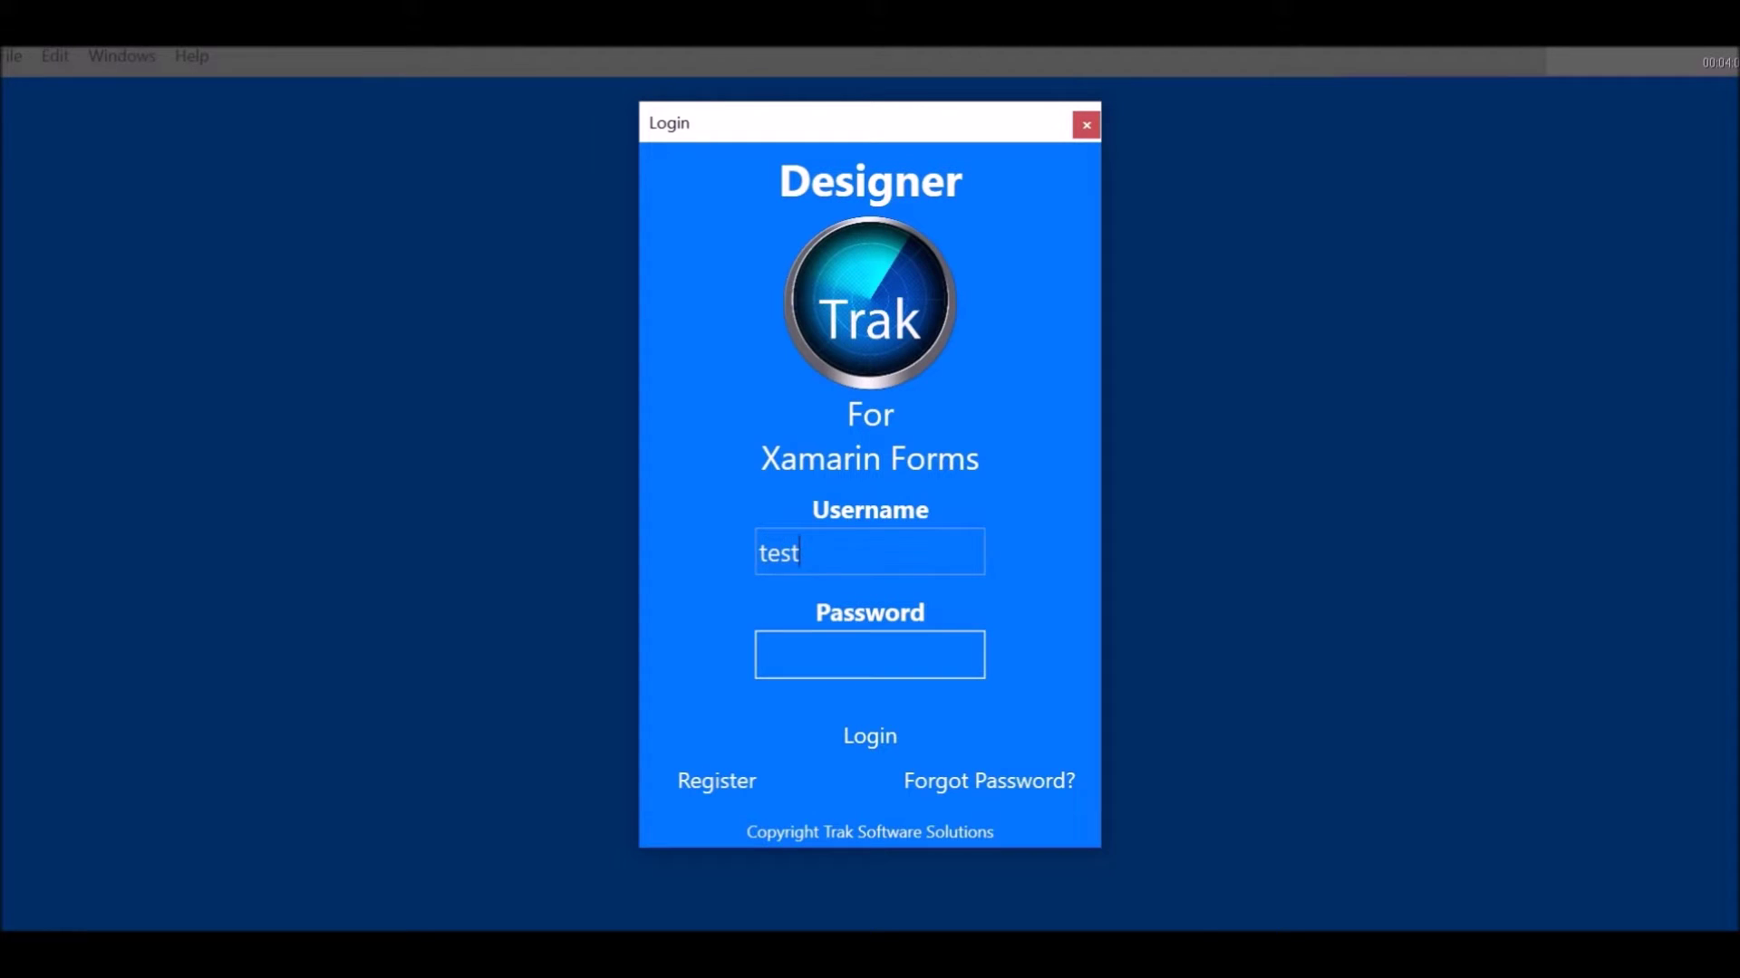
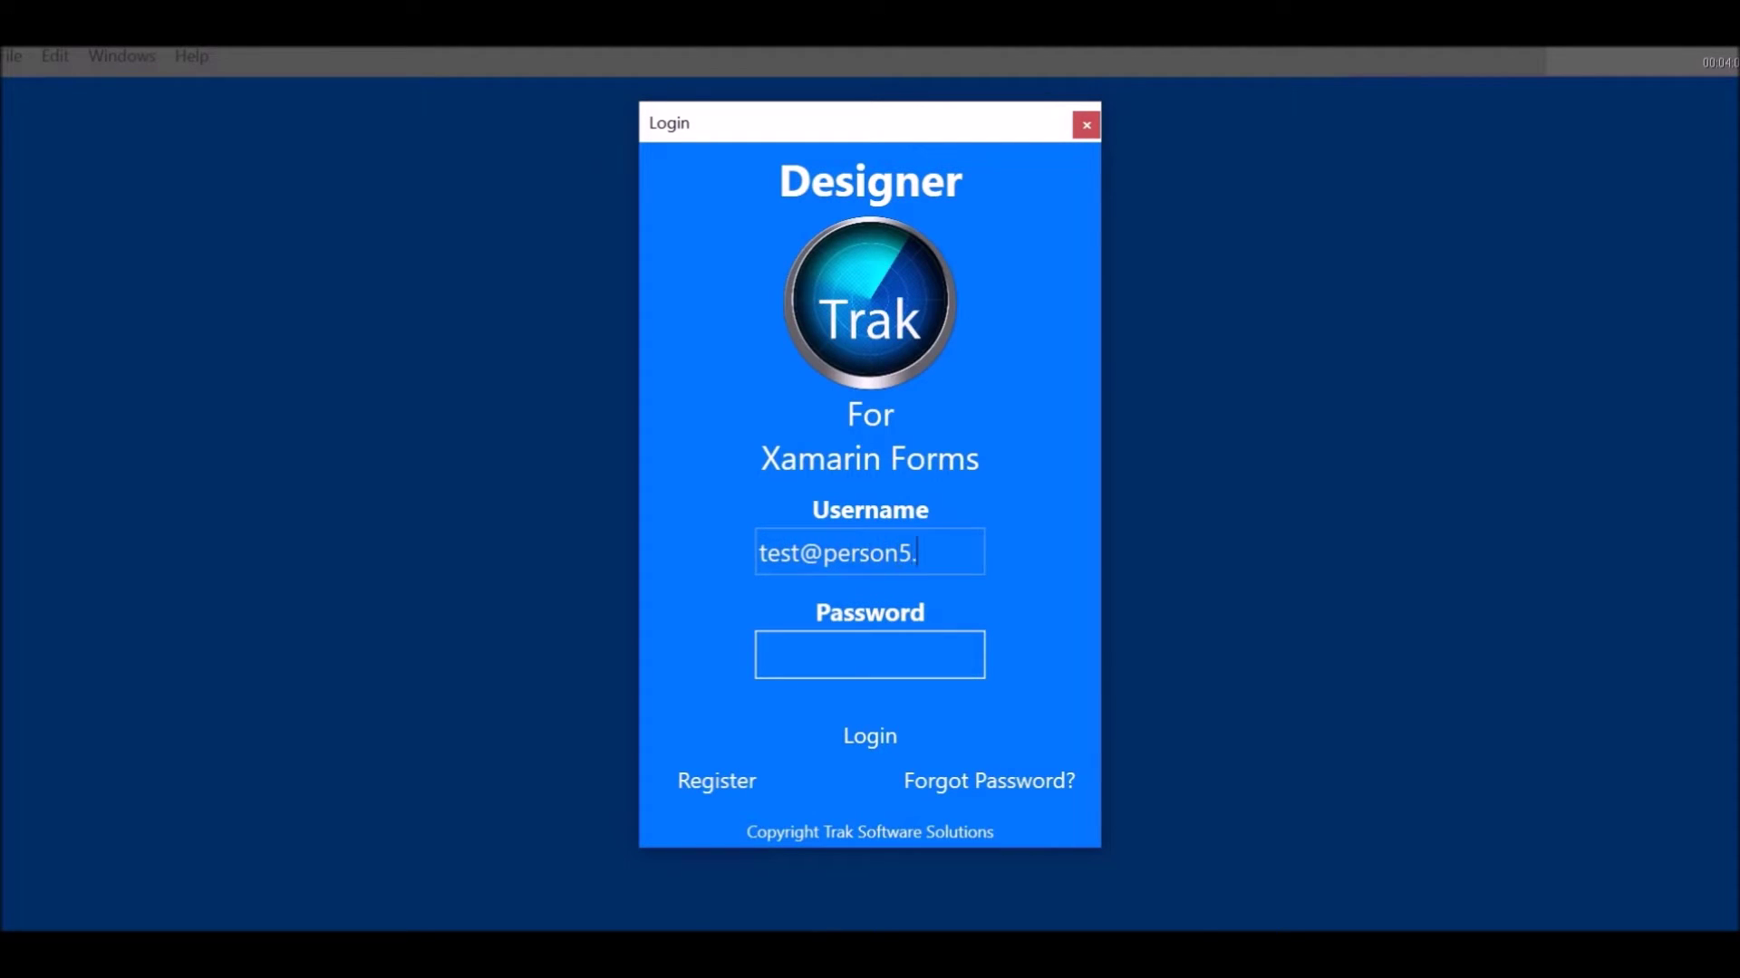
left_click(842, 654)
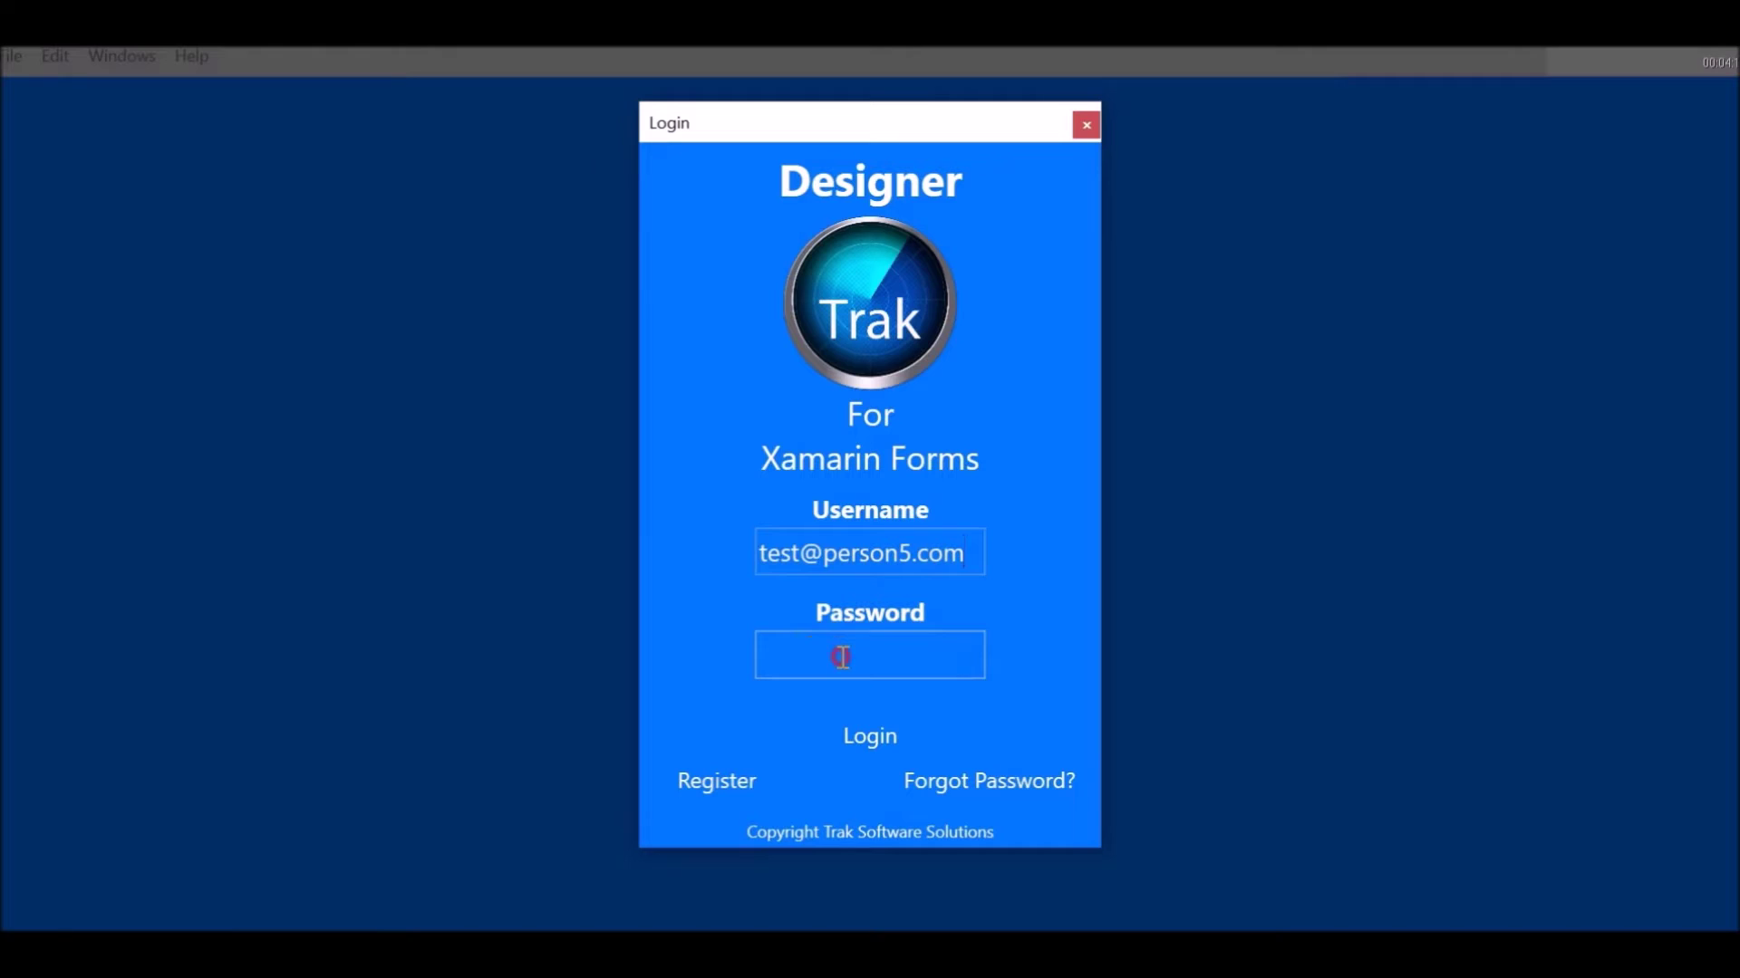
type("password")
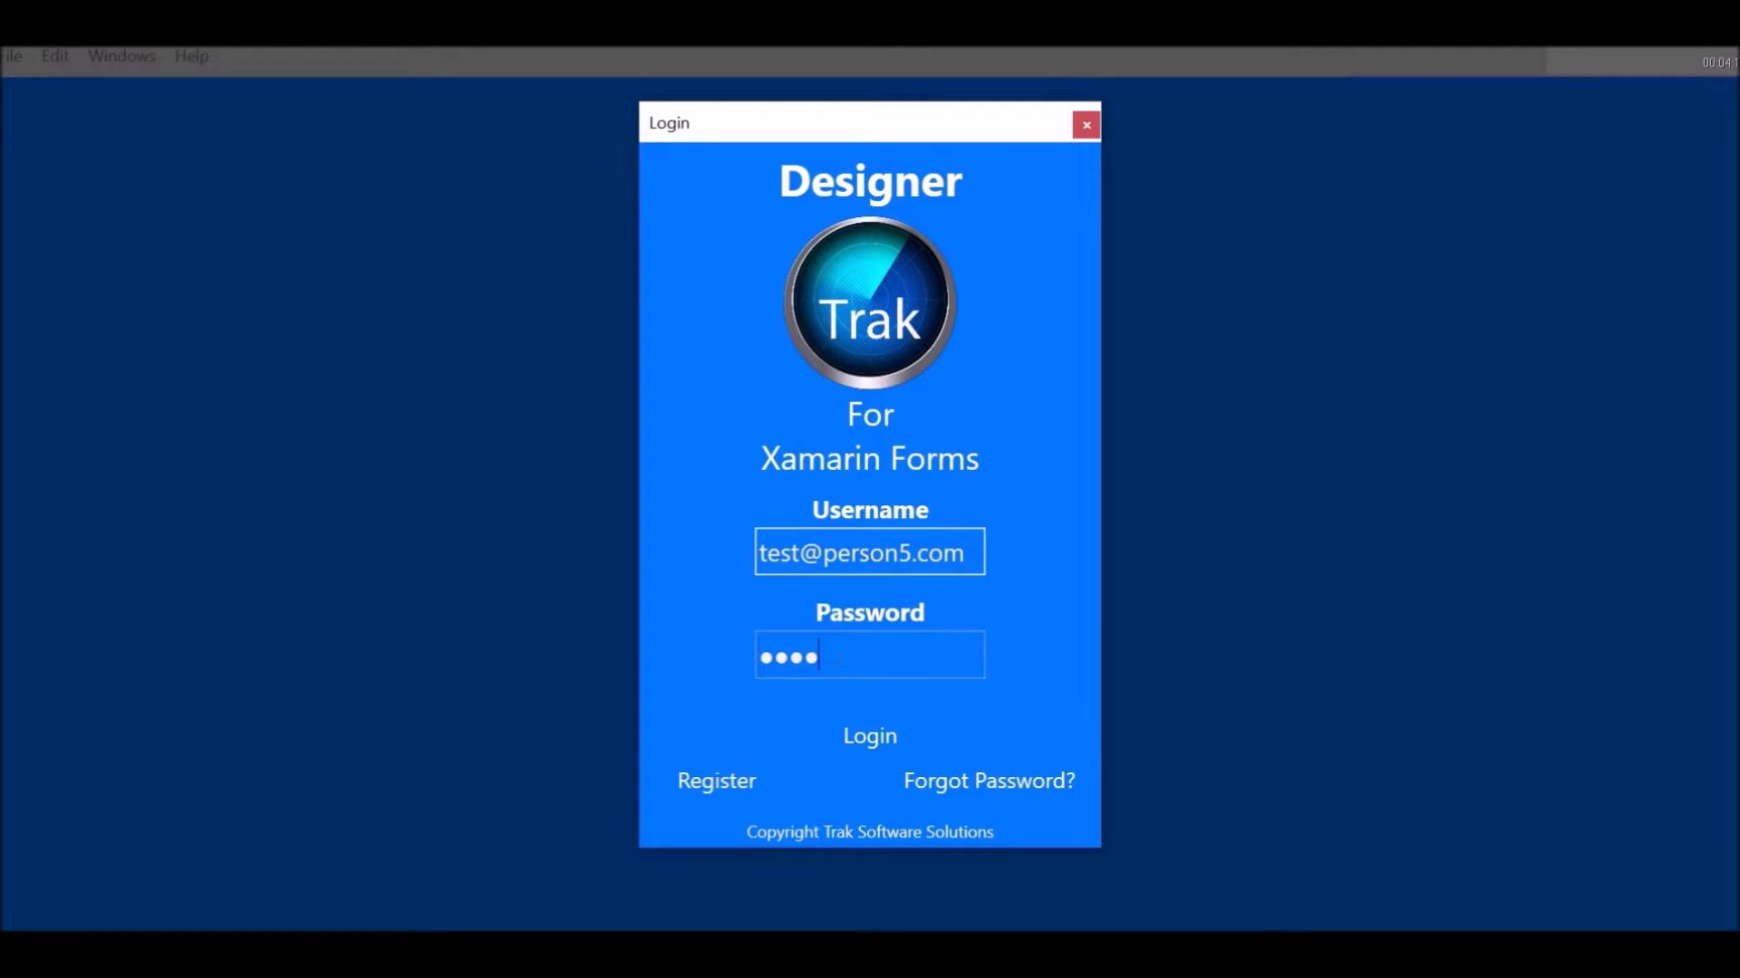
left_click(870, 741)
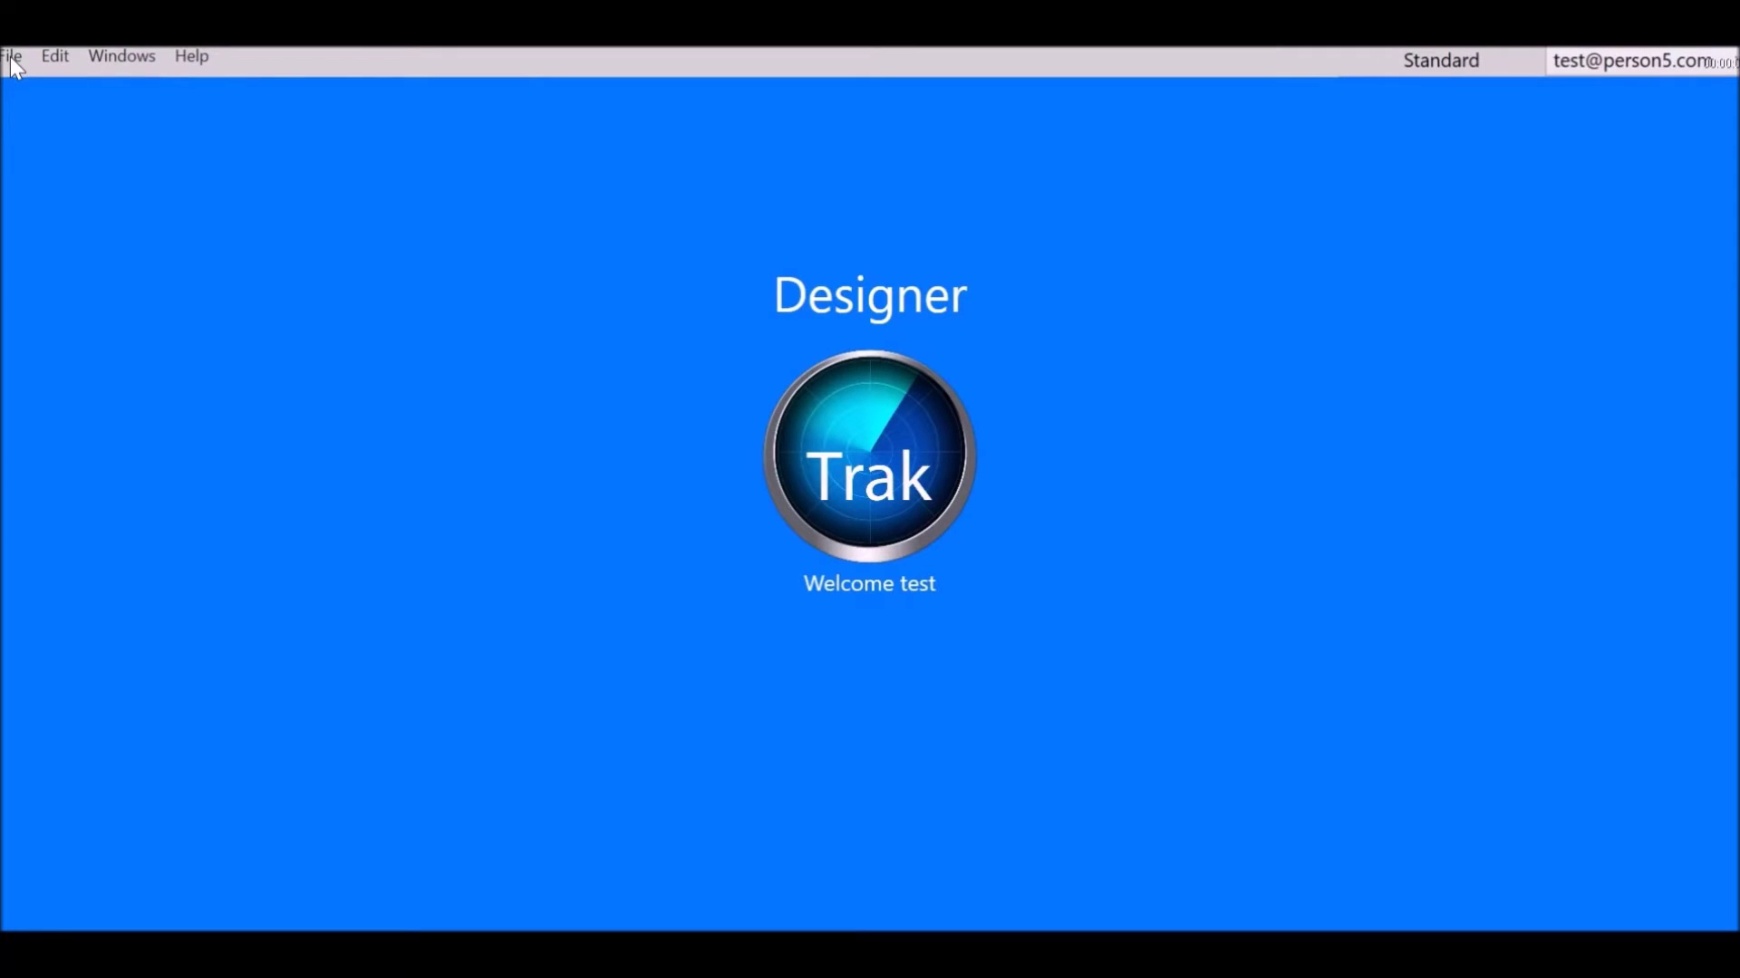
Open the DemoProject1.sln solution in Trak Designer
left_click(13, 58)
left_click(52, 91)
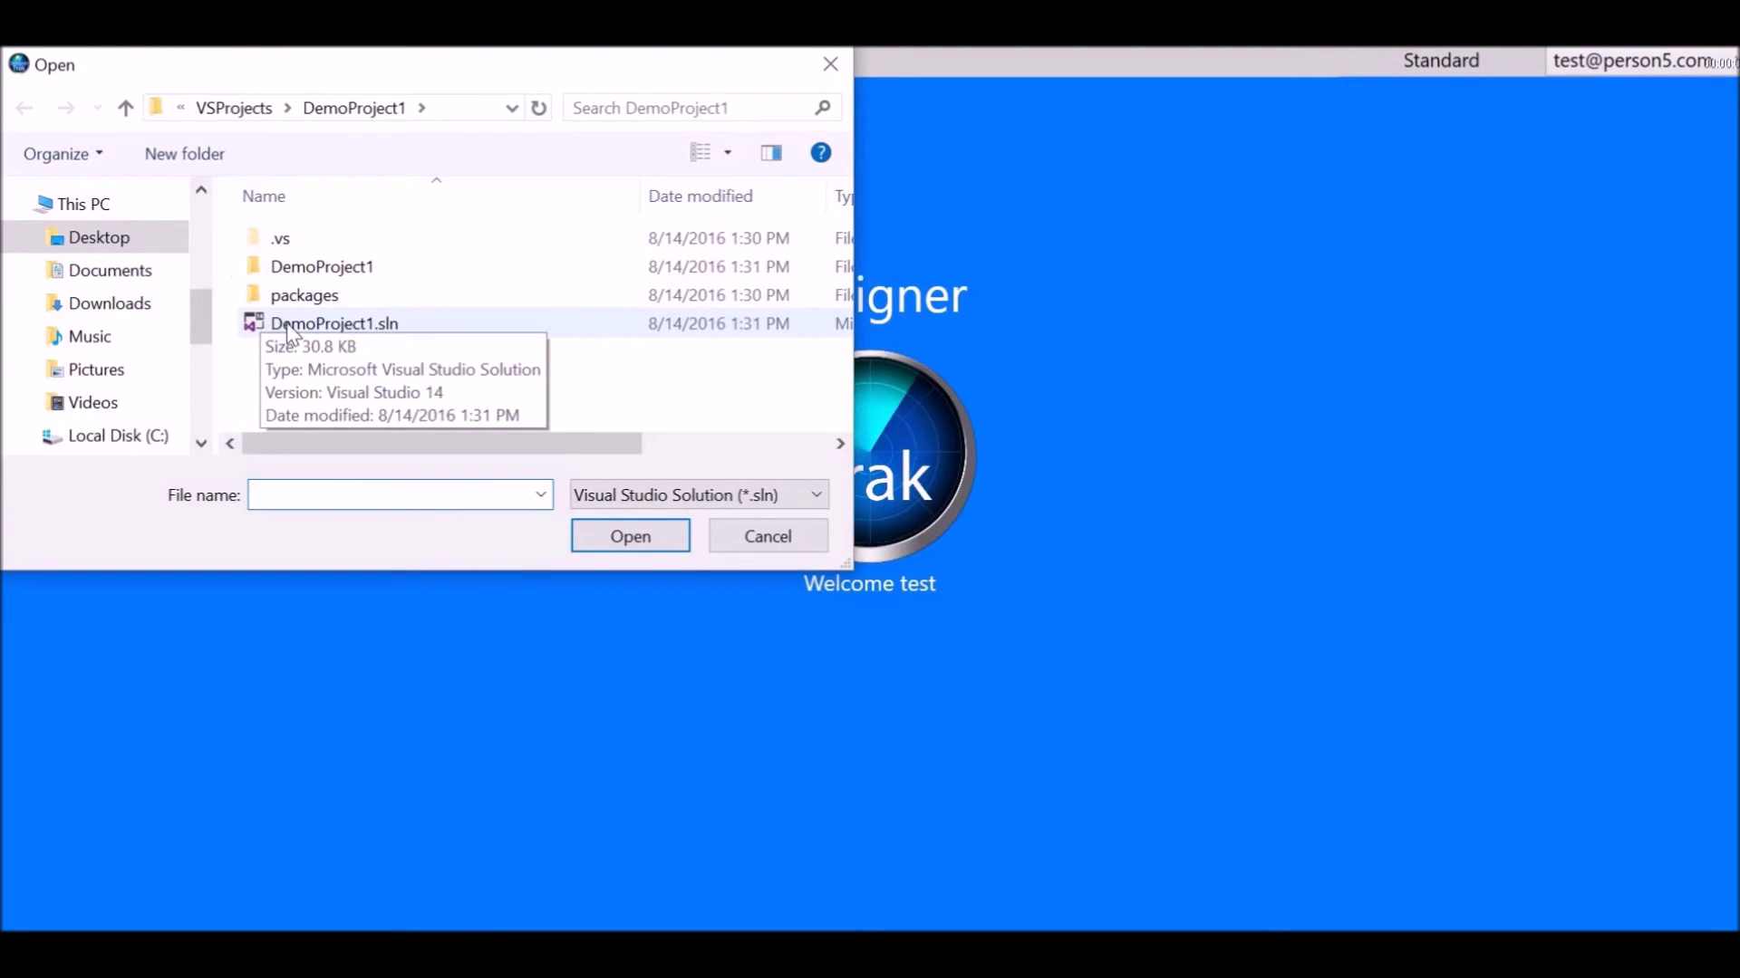
left_click(290, 328)
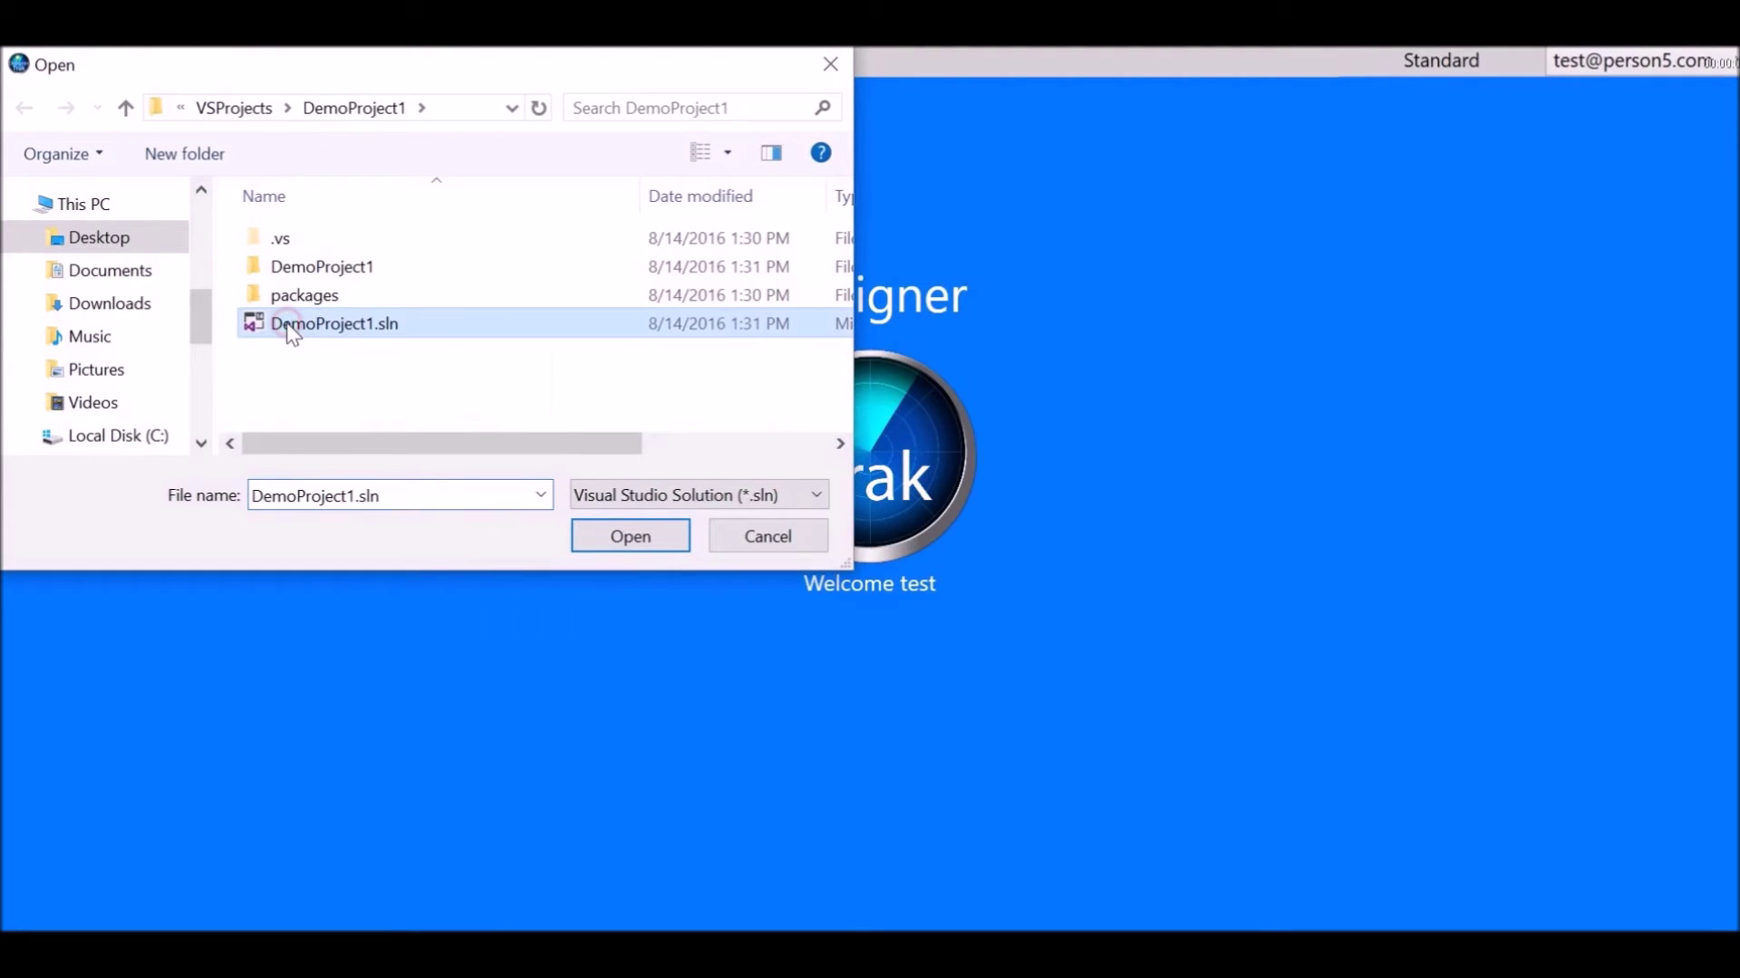
left_click(623, 542)
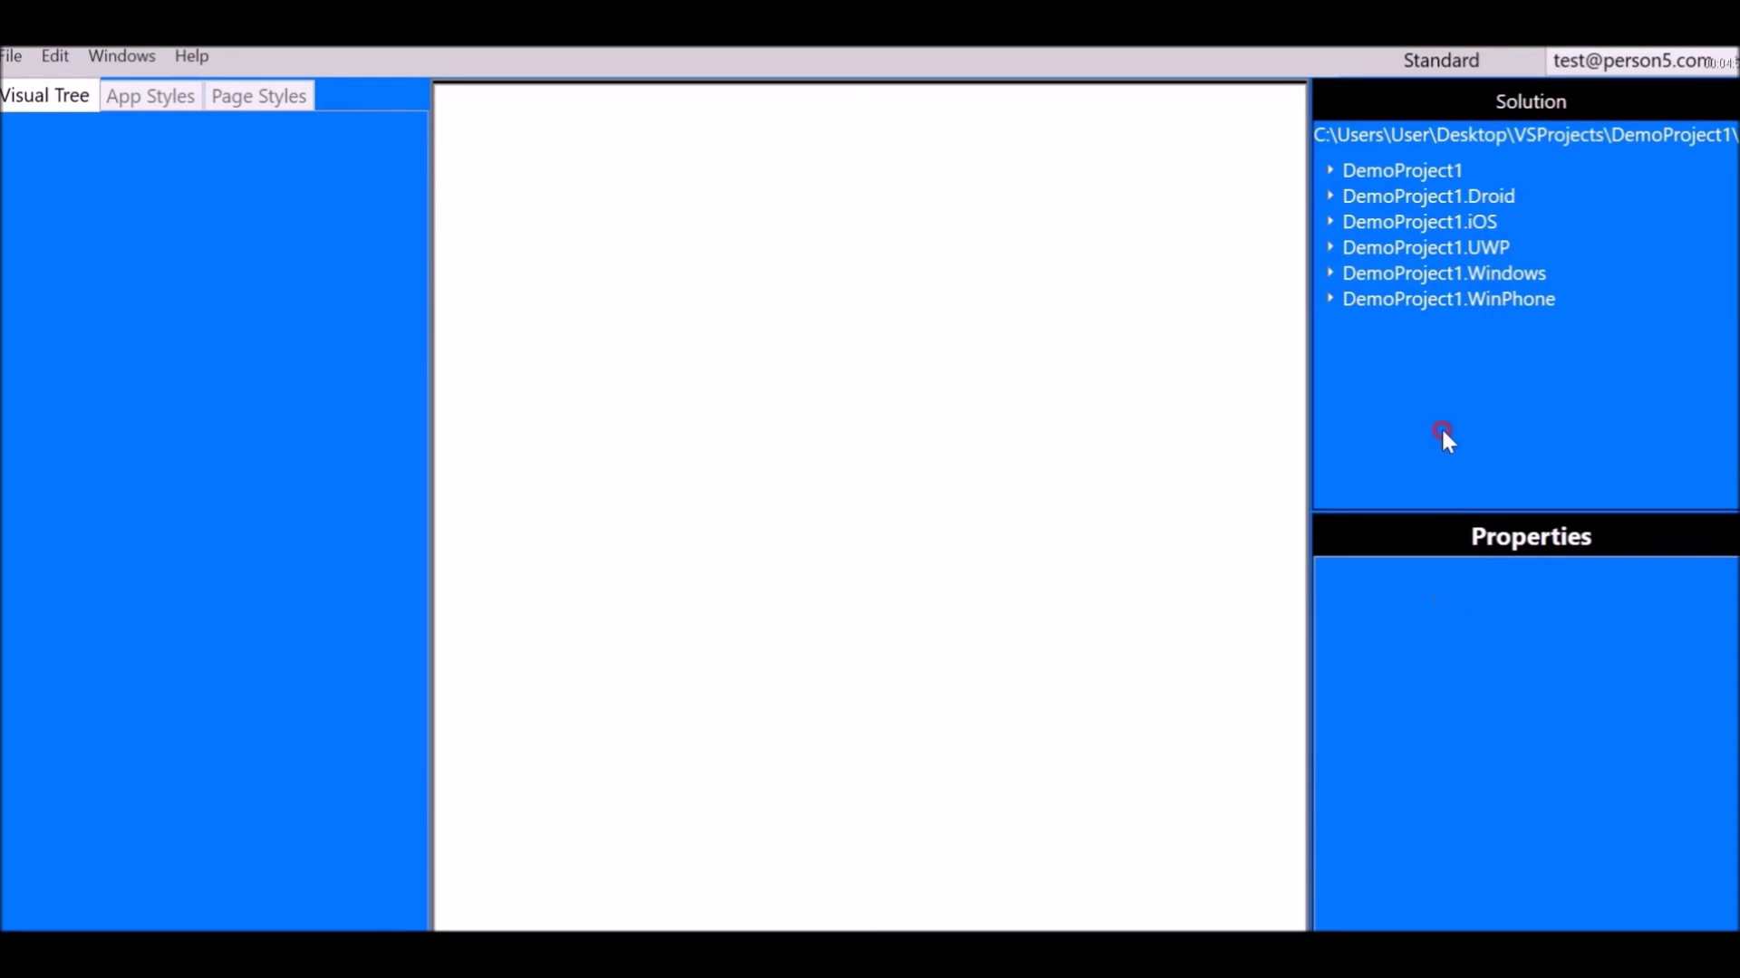
Expand DemoProject1 and its Pages folder, then open DemoPage1.xaml in the designer preview
left_click(1379, 179)
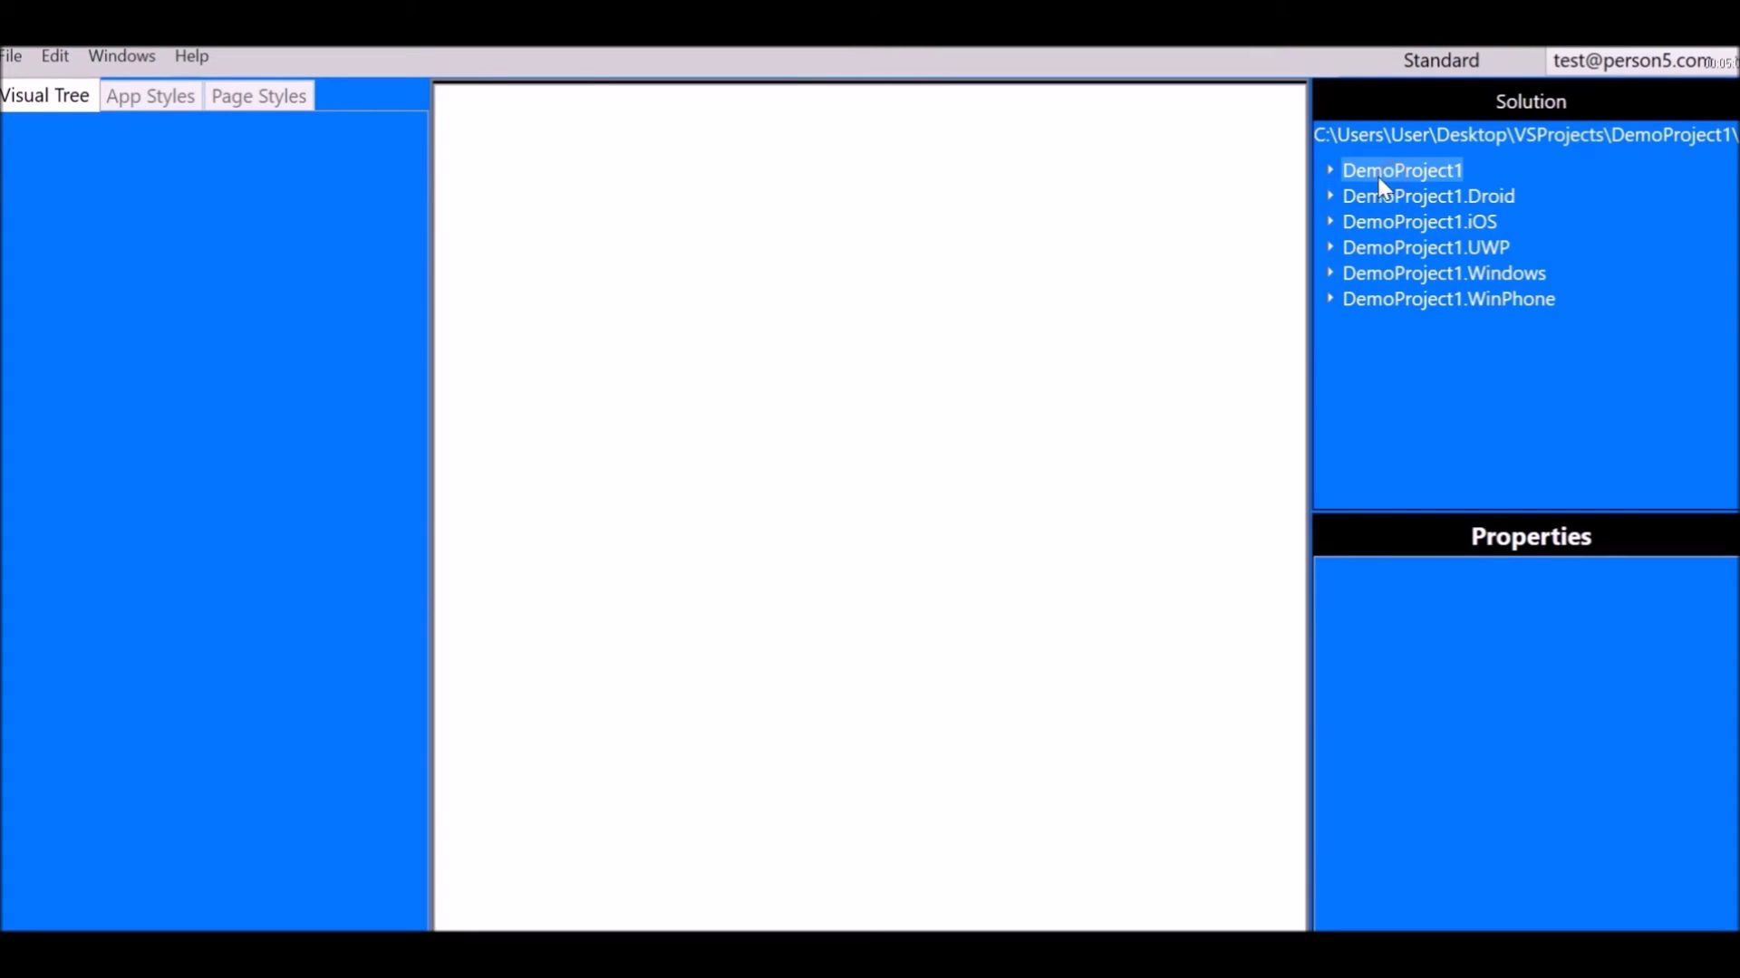
left_click(1331, 171)
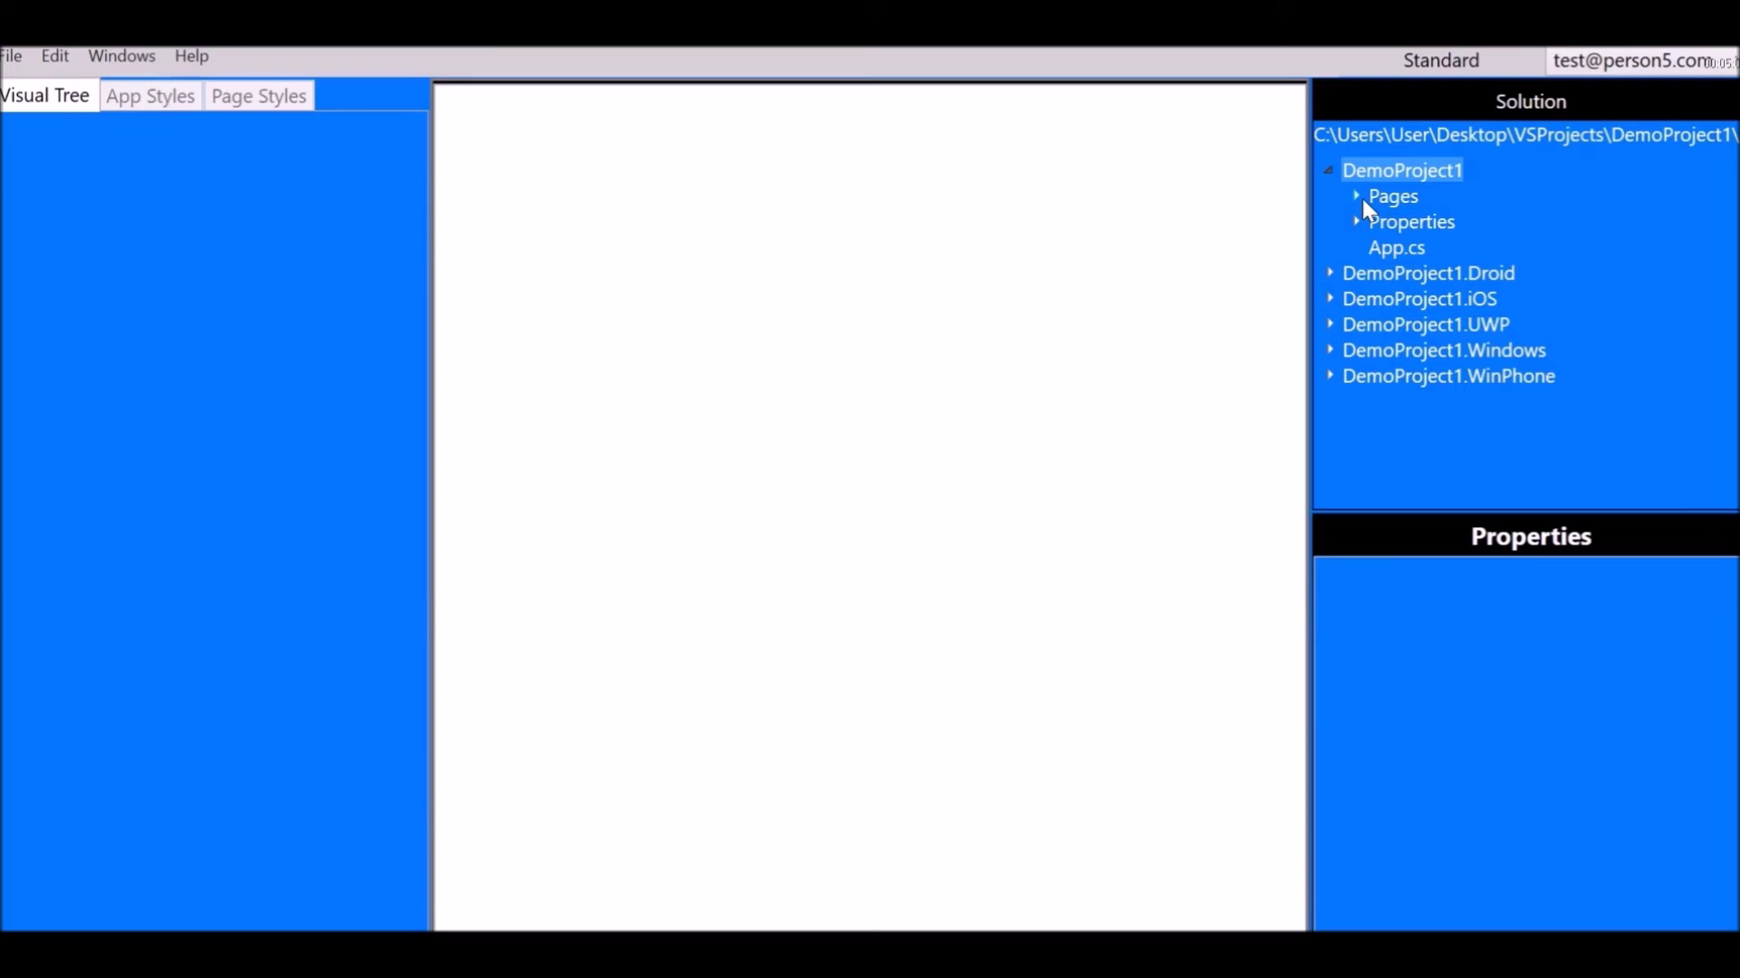
left_click(1359, 198)
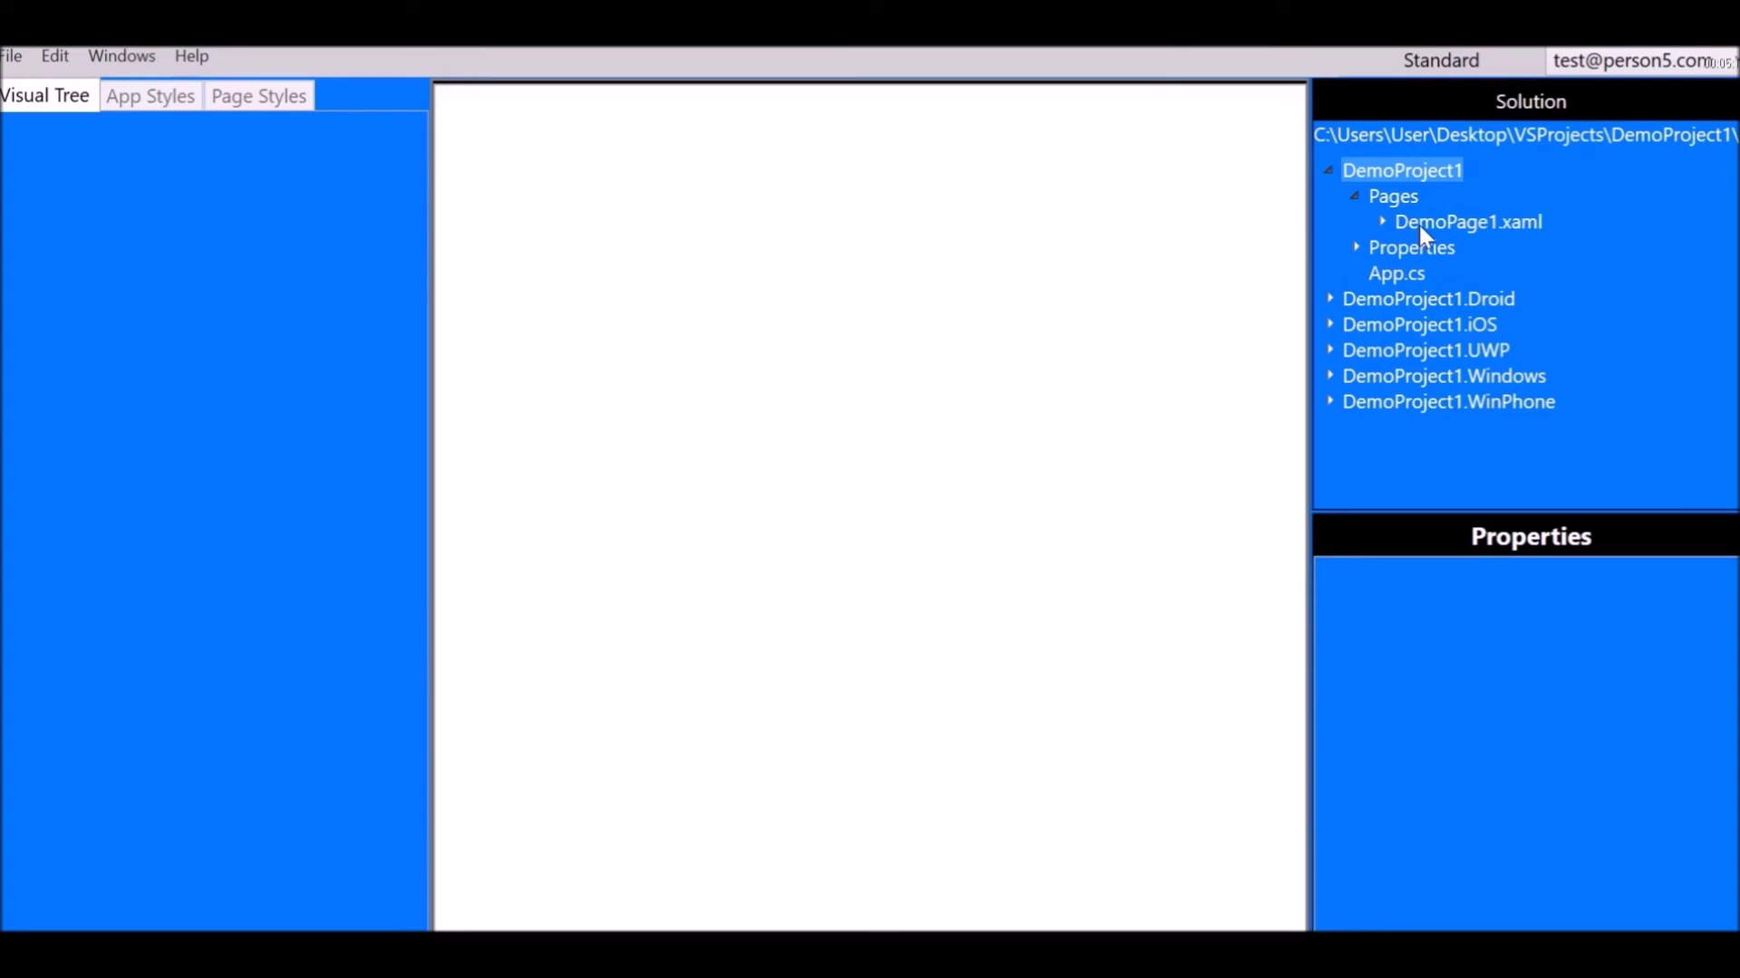
double_click(1450, 222)
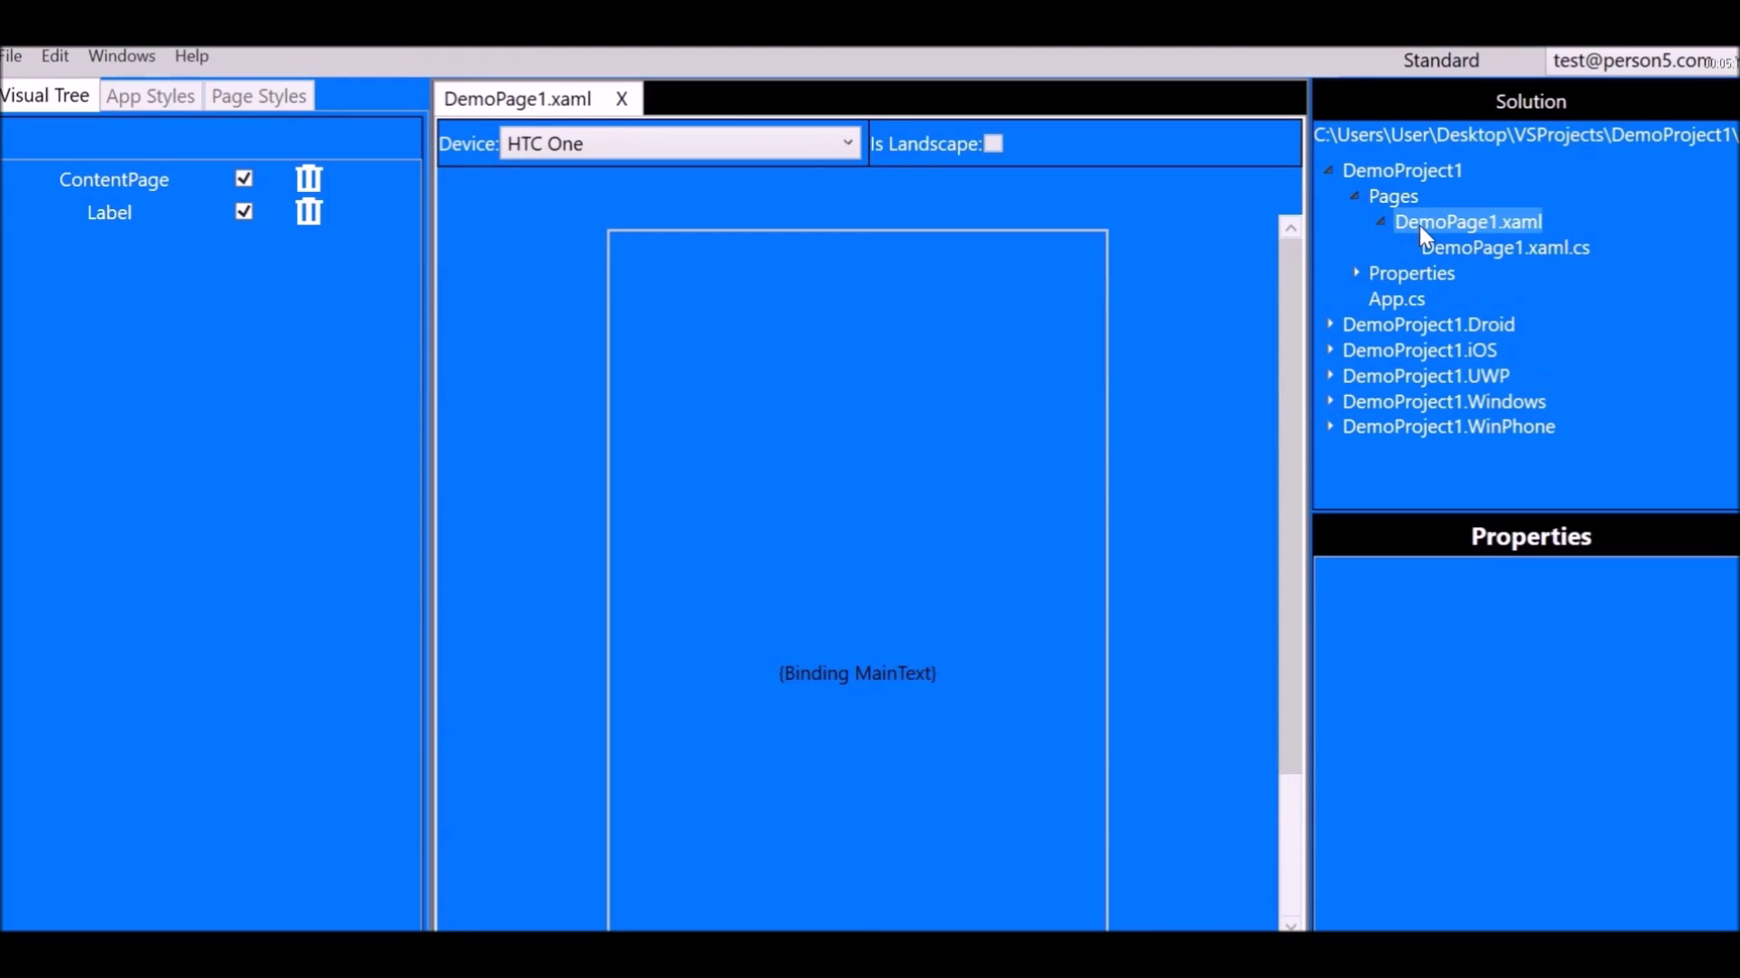
left_click(1386, 224)
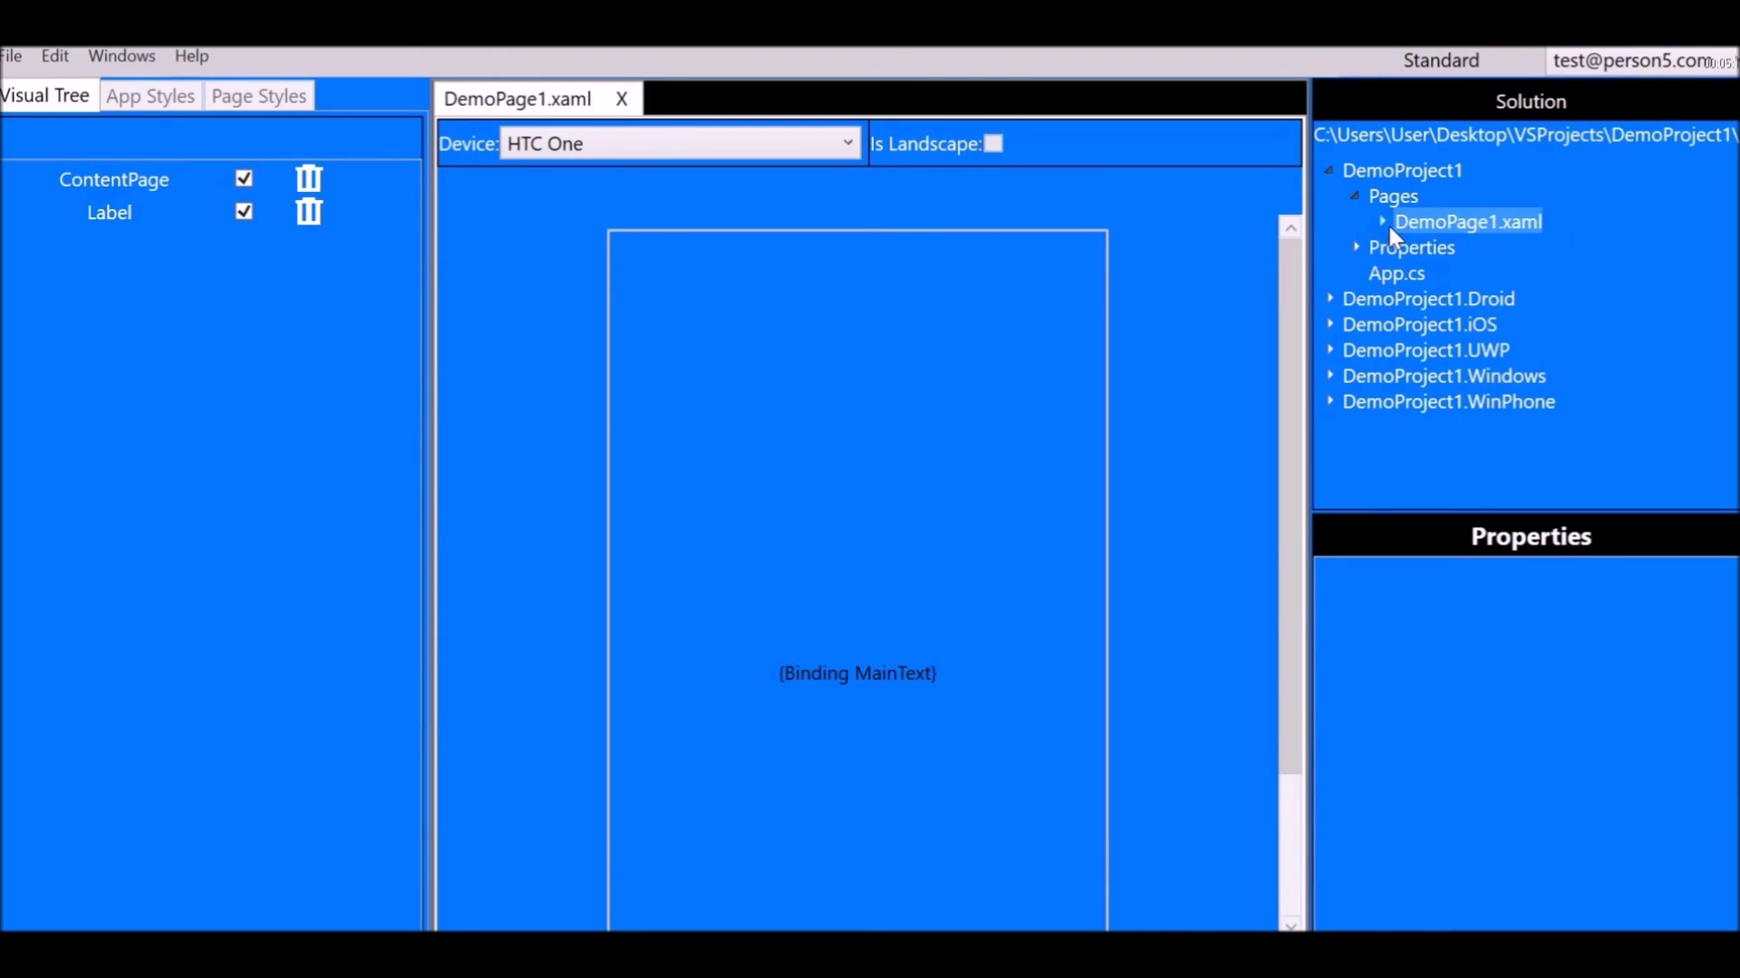